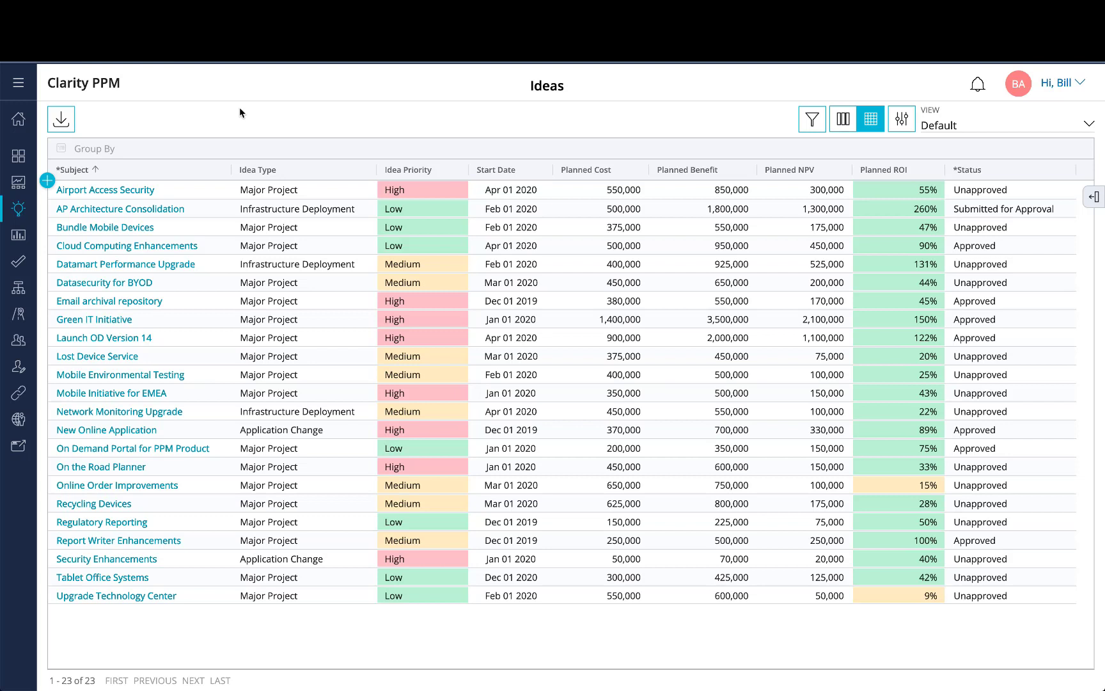
- Select planned cost, benefit and NPV for the first seven ideas and bring up Chart Range > Column options
click(204, 195)
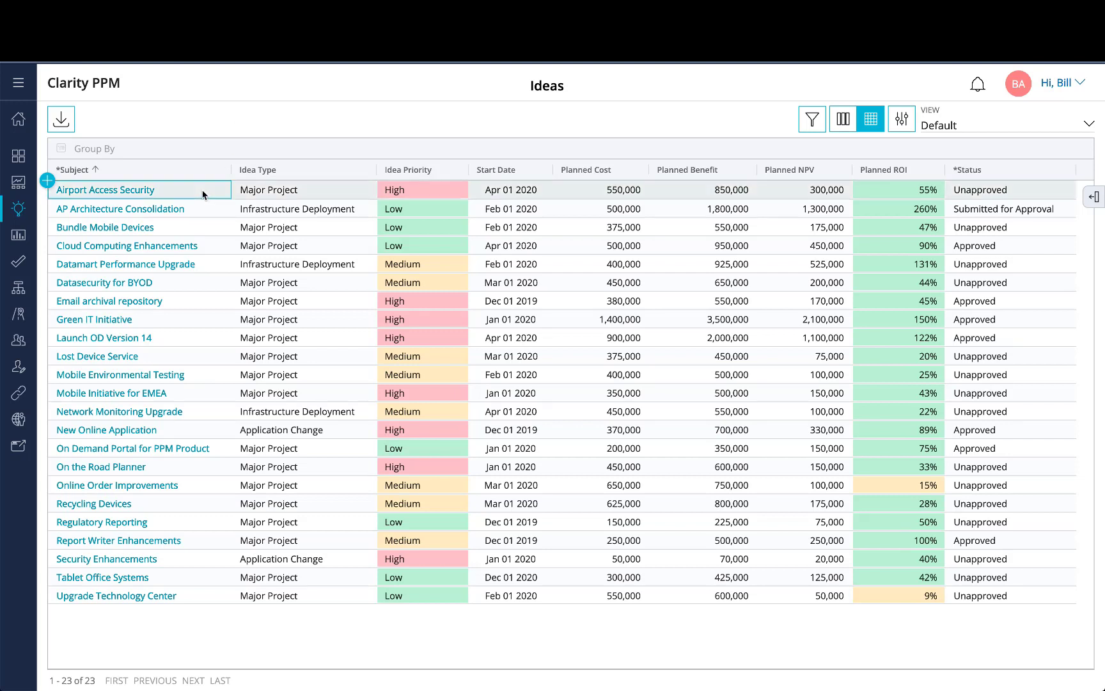
drag(203, 194, 812, 314)
right_click(736, 262)
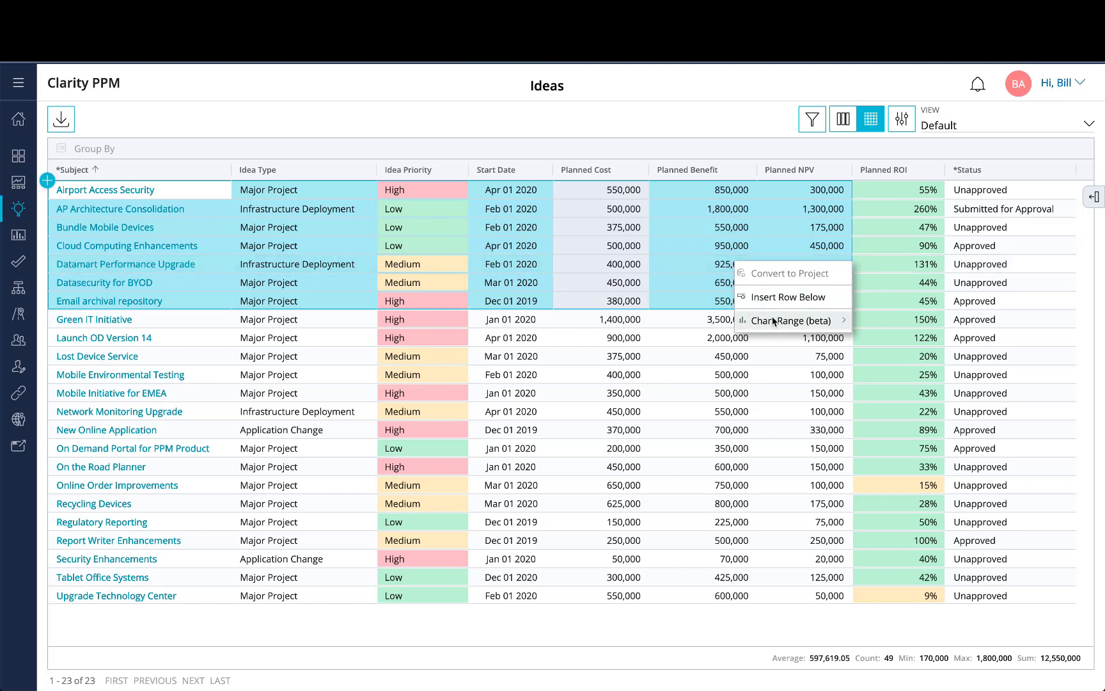
mouse_move(776, 321)
mouse_move(894, 326)
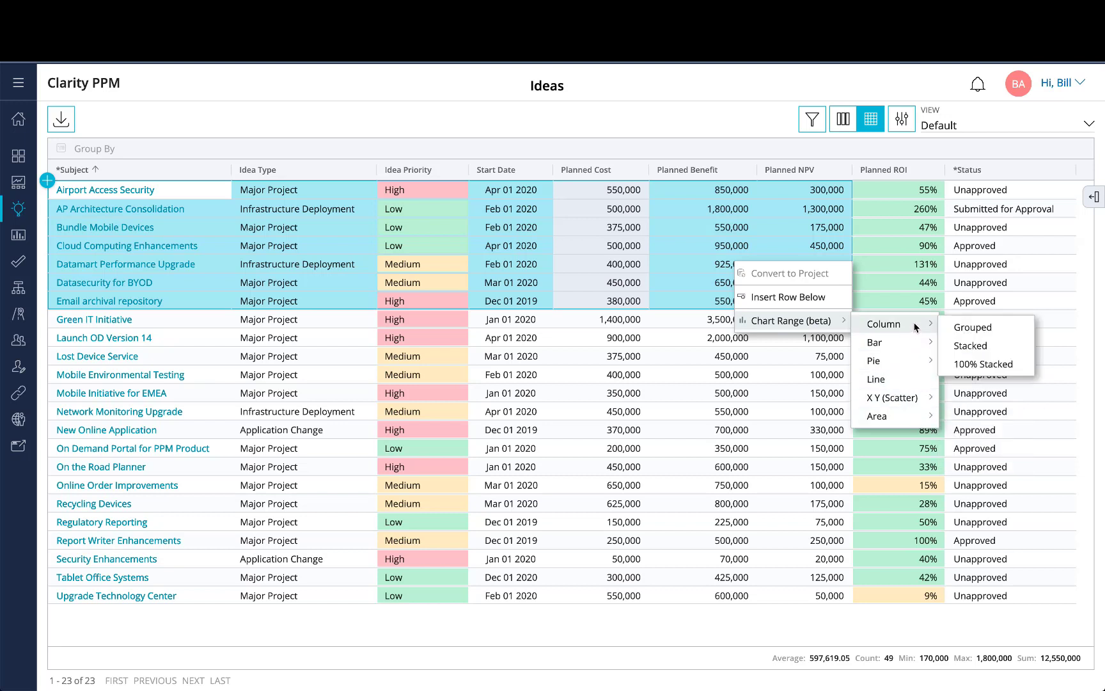
mouse_move(921, 359)
- Create a stacked column chart and extend its range to Mobile Initiative for EMEA, including Planned ROI
click(978, 348)
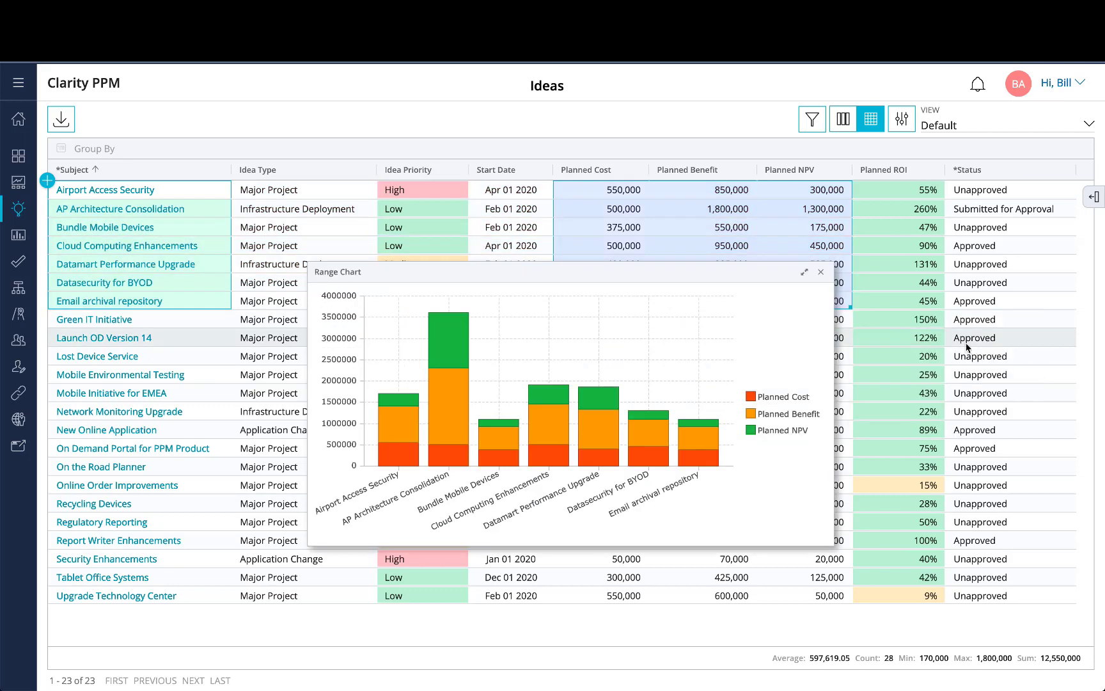
drag(767, 242, 535, 239)
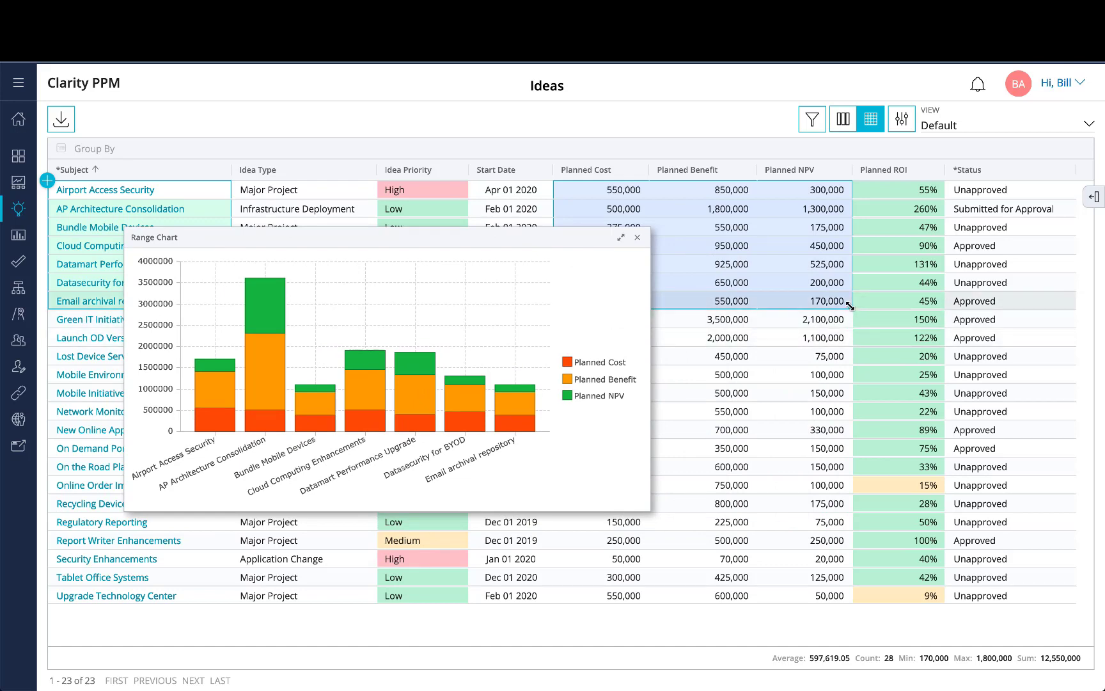
drag(849, 306, 915, 396)
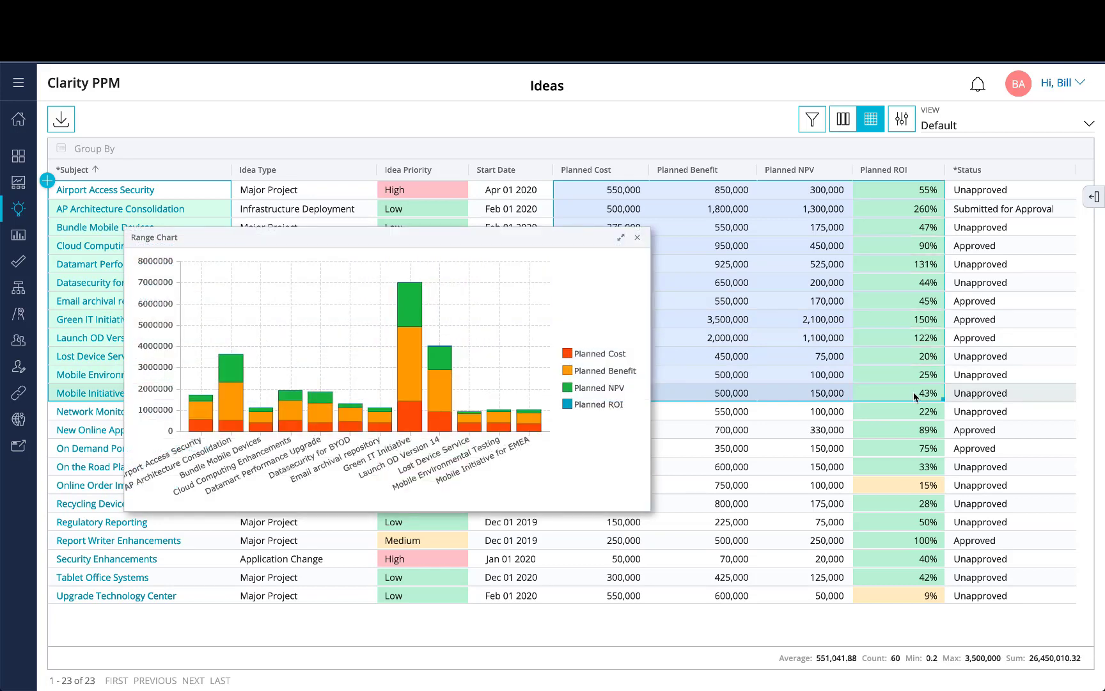
mouse_move(535, 320)
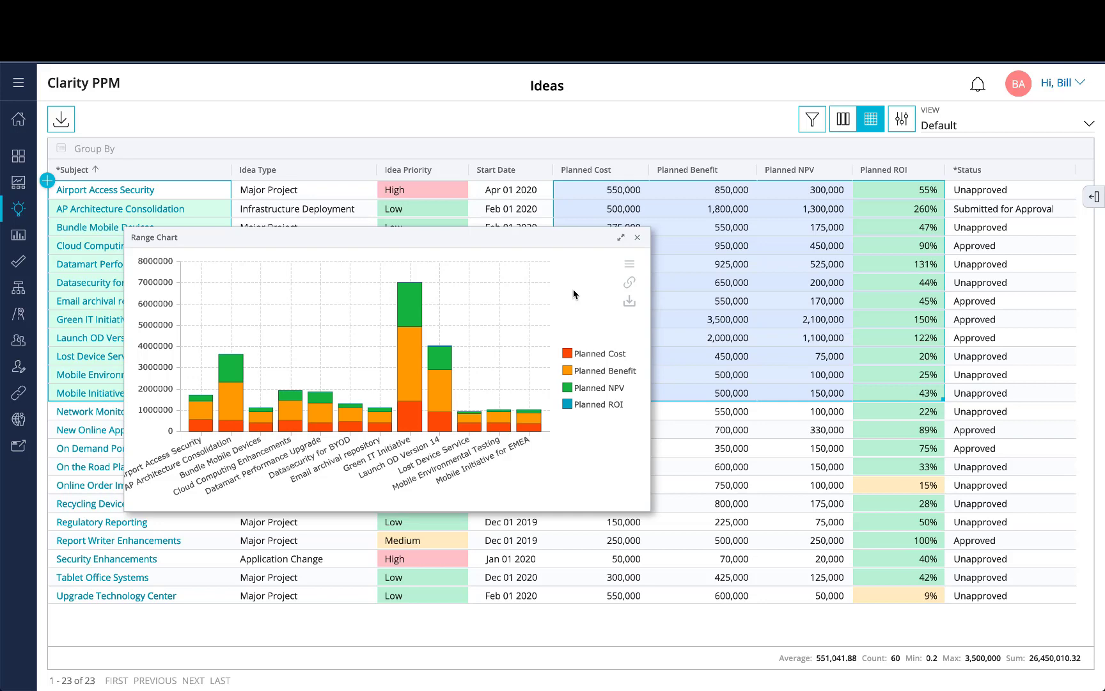
- Try area, scatter, line, pie and bar chart types, then return to stacked columns
click(630, 265)
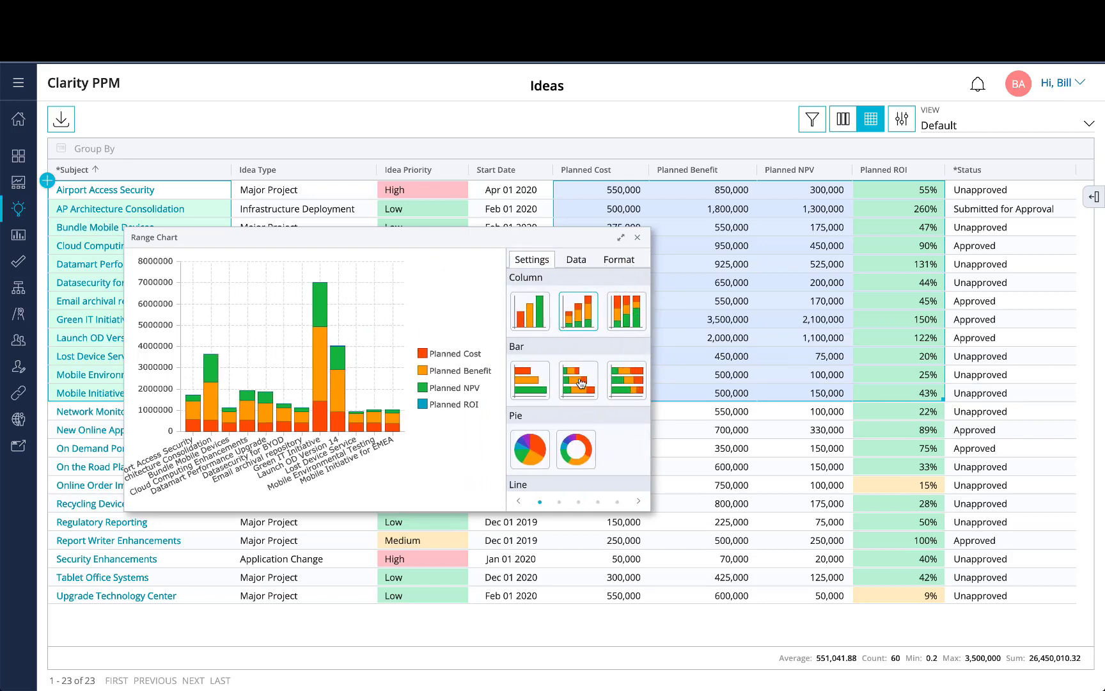
scroll(572, 451, down, 3)
scroll(572, 451, down, 3)
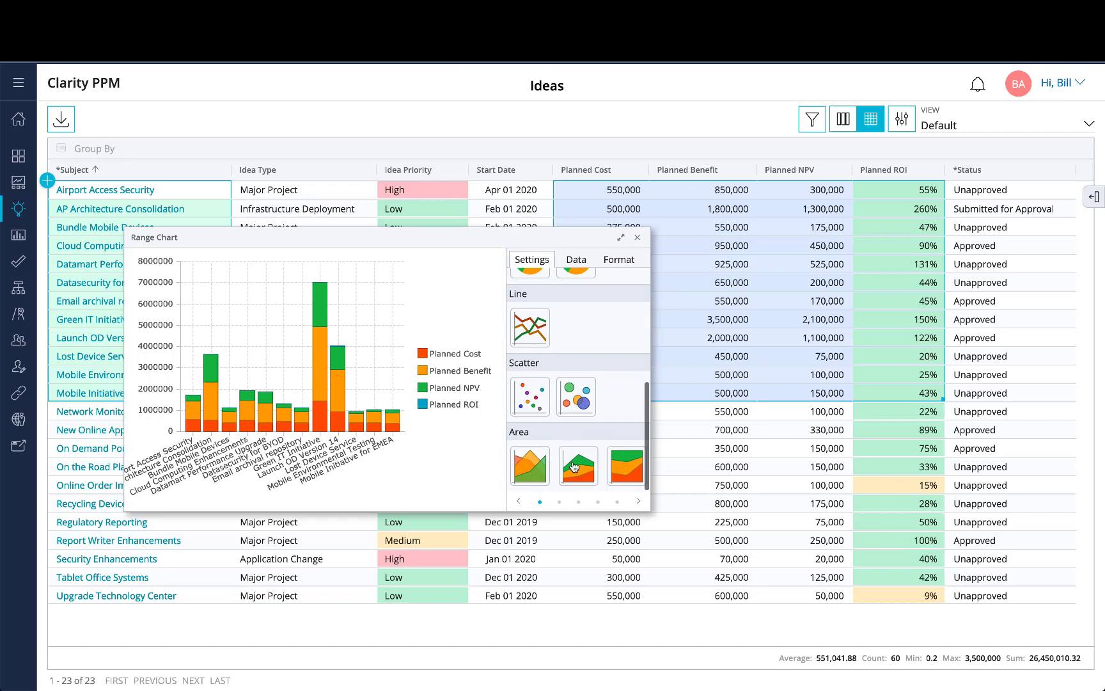
click(534, 479)
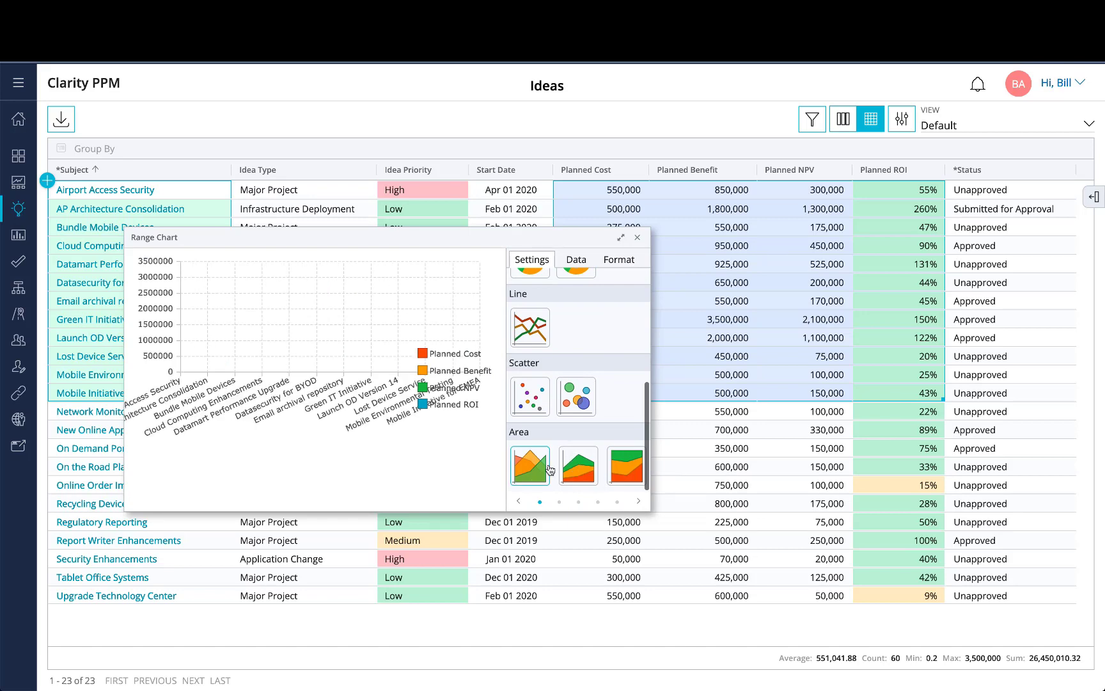
click(580, 407)
click(530, 336)
scroll(529, 337, up, 2)
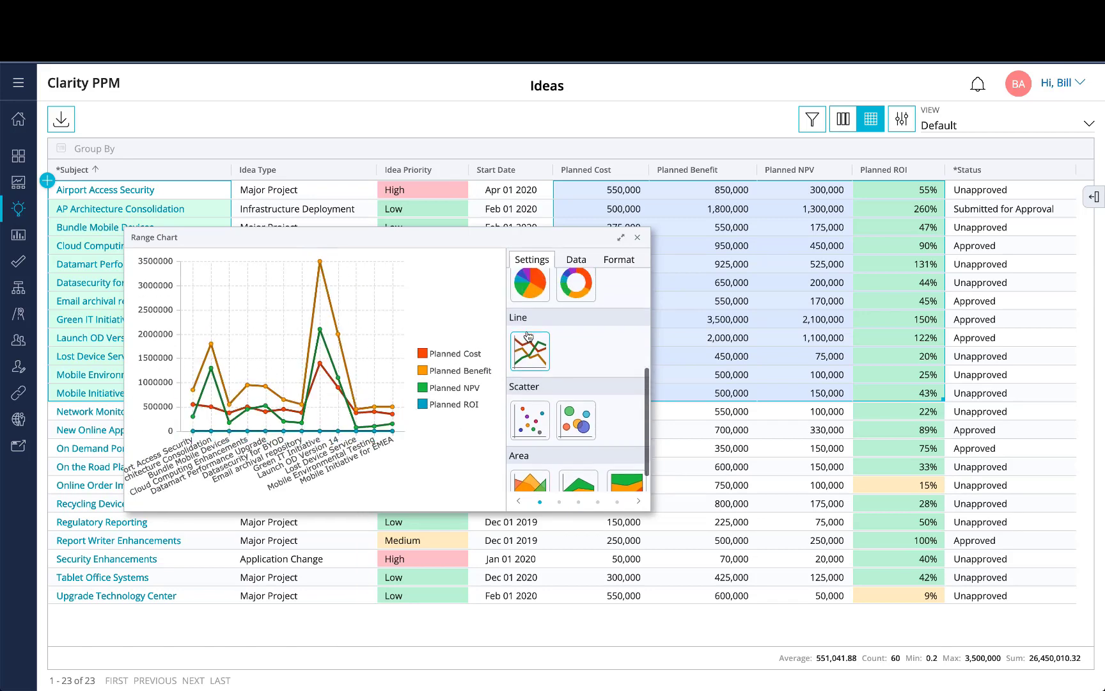
click(529, 339)
click(527, 288)
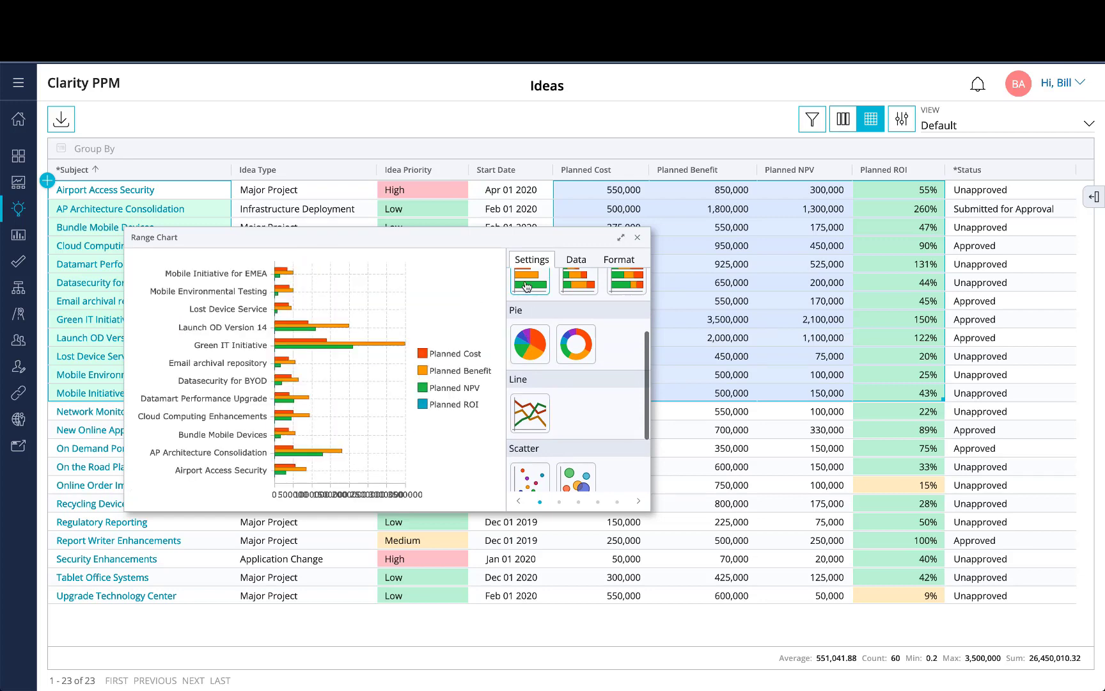
scroll(526, 286, up, 2)
click(580, 310)
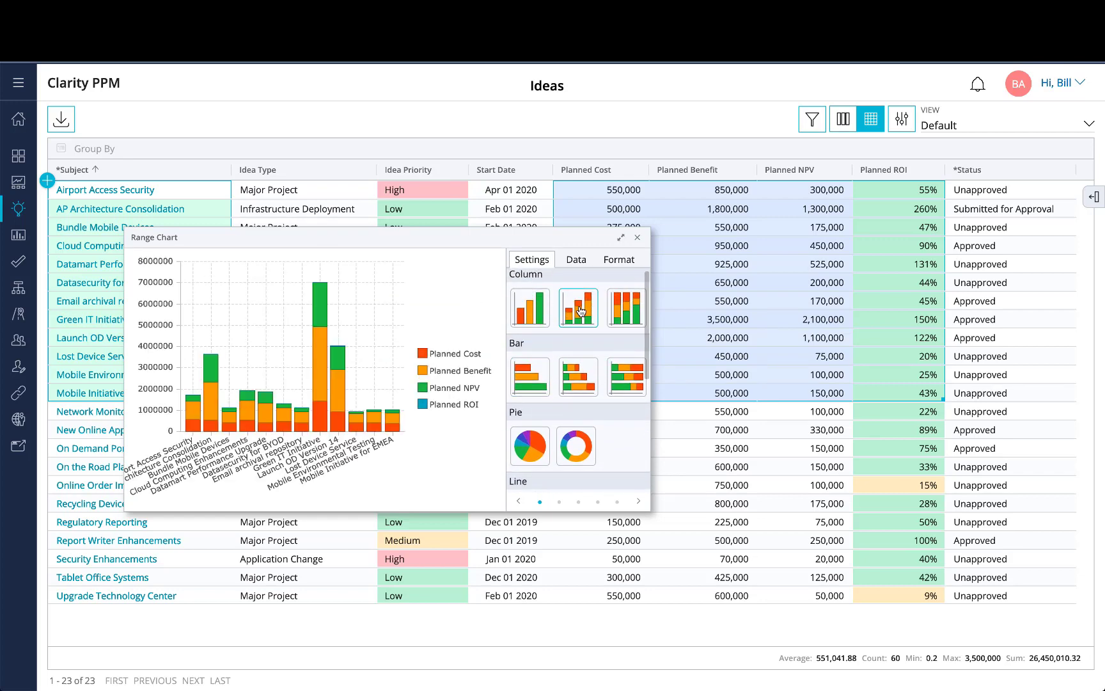
- Preview two other colour palettes, then restore the original palette
click(559, 501)
click(578, 502)
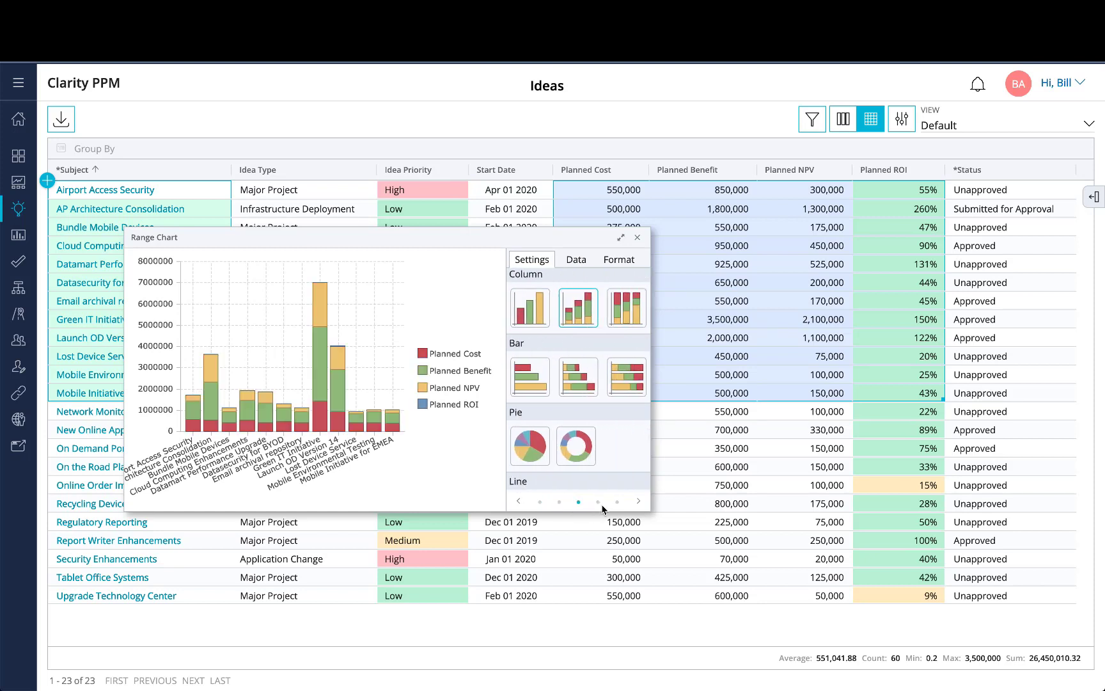
click(540, 501)
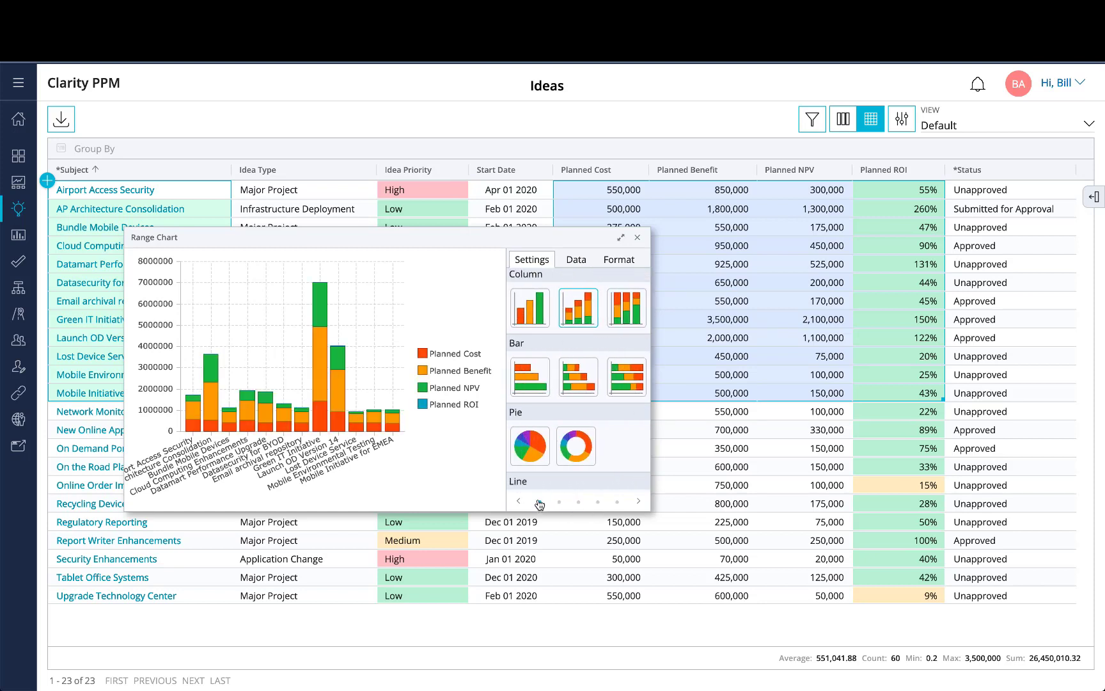
- In the chart's Data options, toggle the Planned ROI series off and back on
click(575, 259)
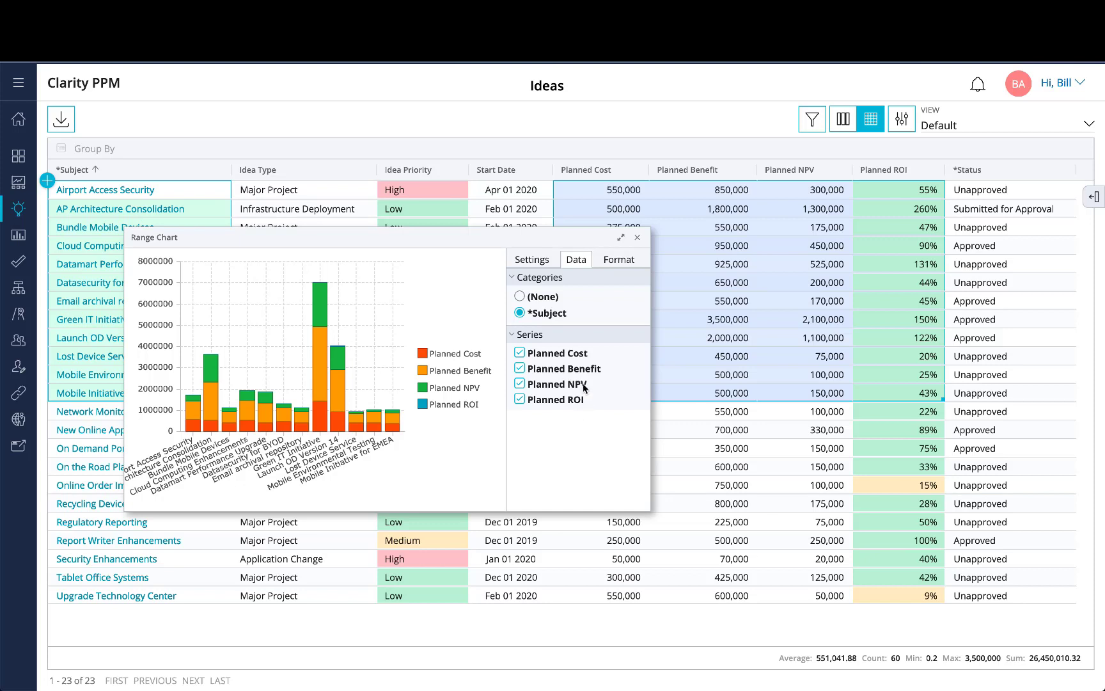
click(520, 399)
click(520, 399)
- Give the chart the title 'My Ideas' in its Format settings
click(620, 262)
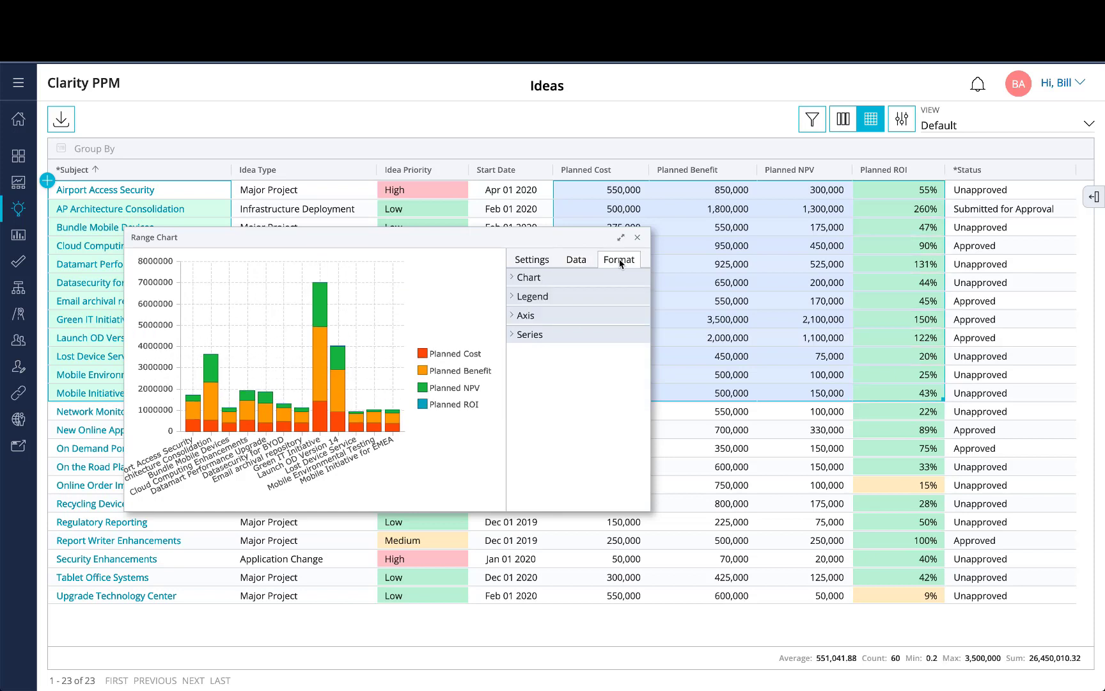
click(516, 278)
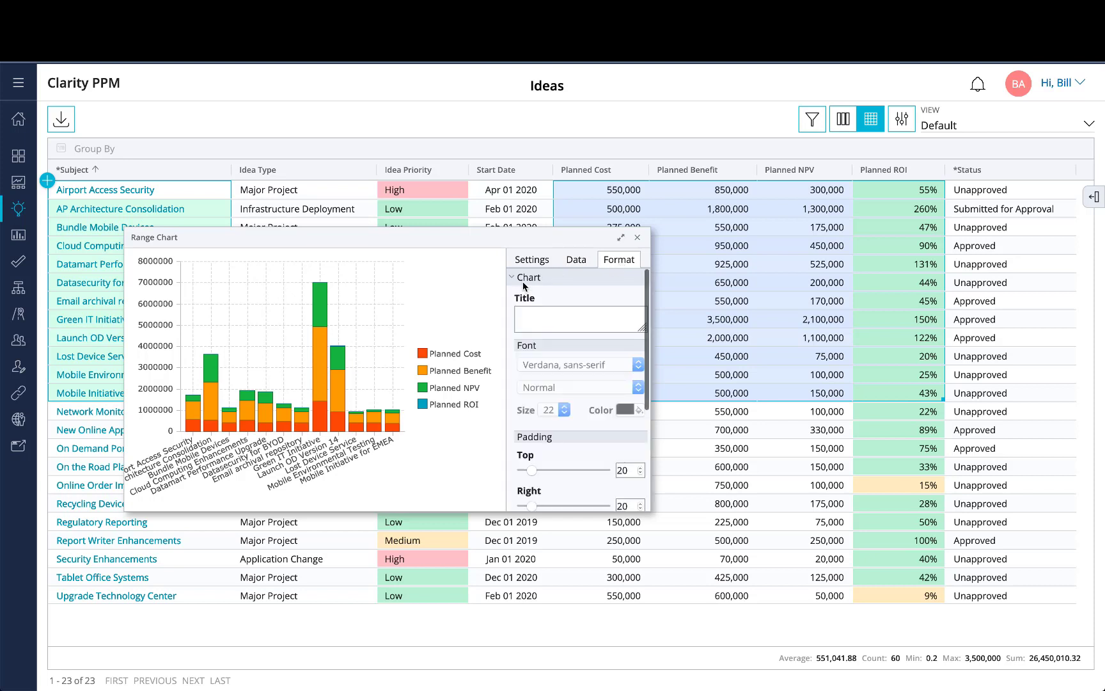
click(556, 318)
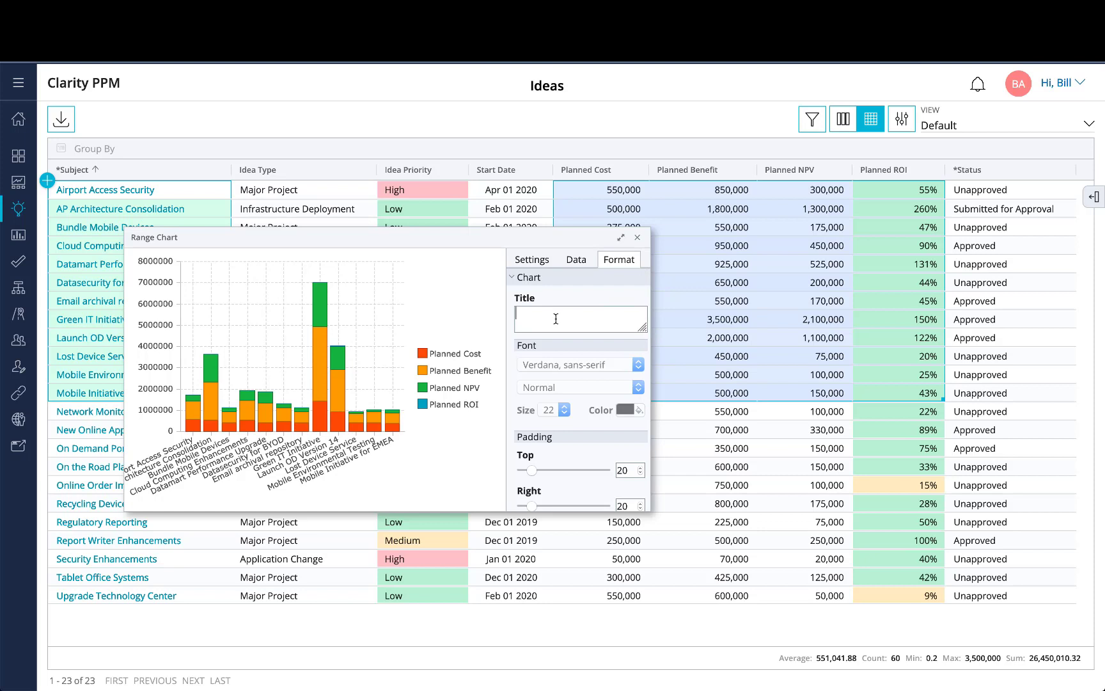
text(My Ideas)
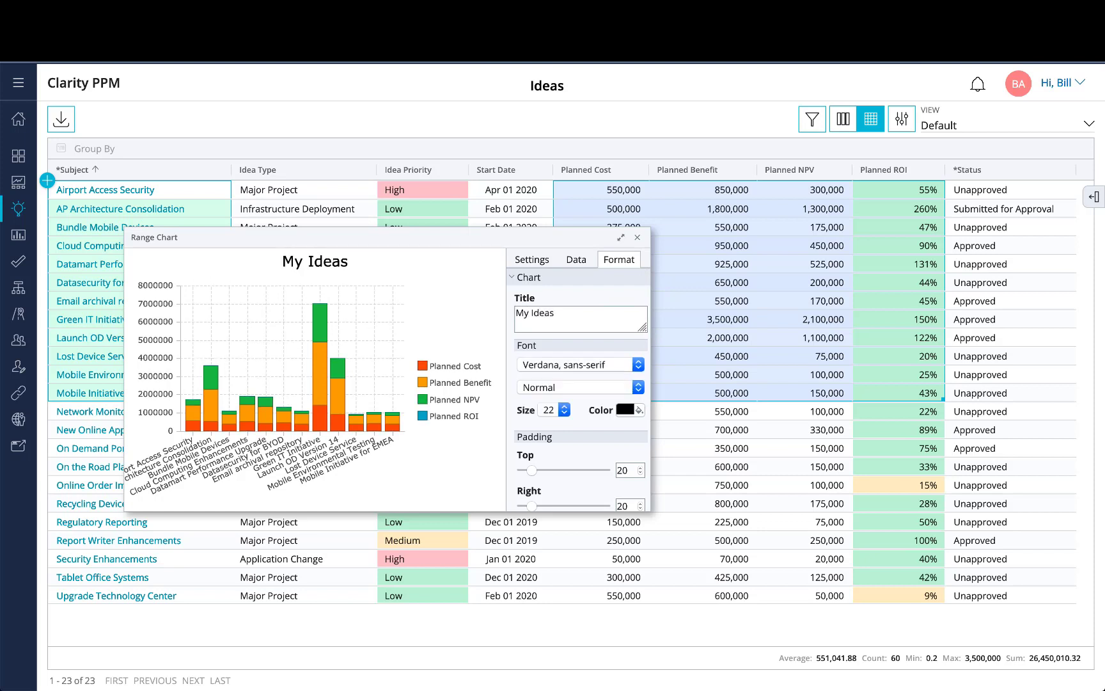
scroll(588, 384, down, 3)
scroll(587, 384, down, 2)
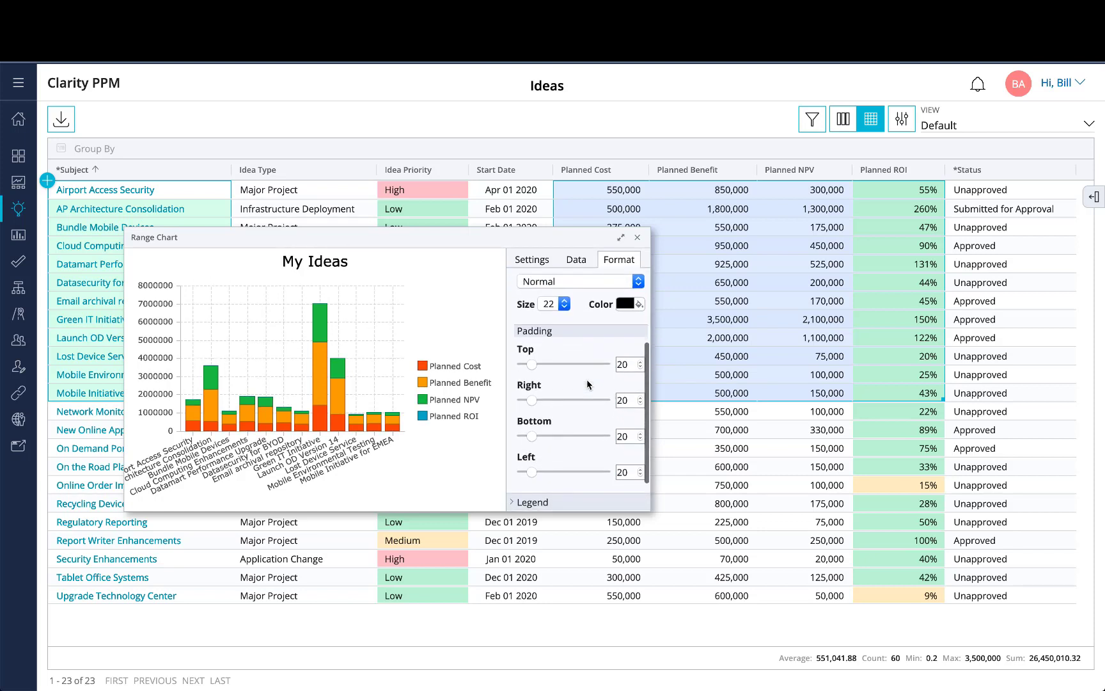
scroll(579, 332, up, 4)
scroll(570, 324, up, 1)
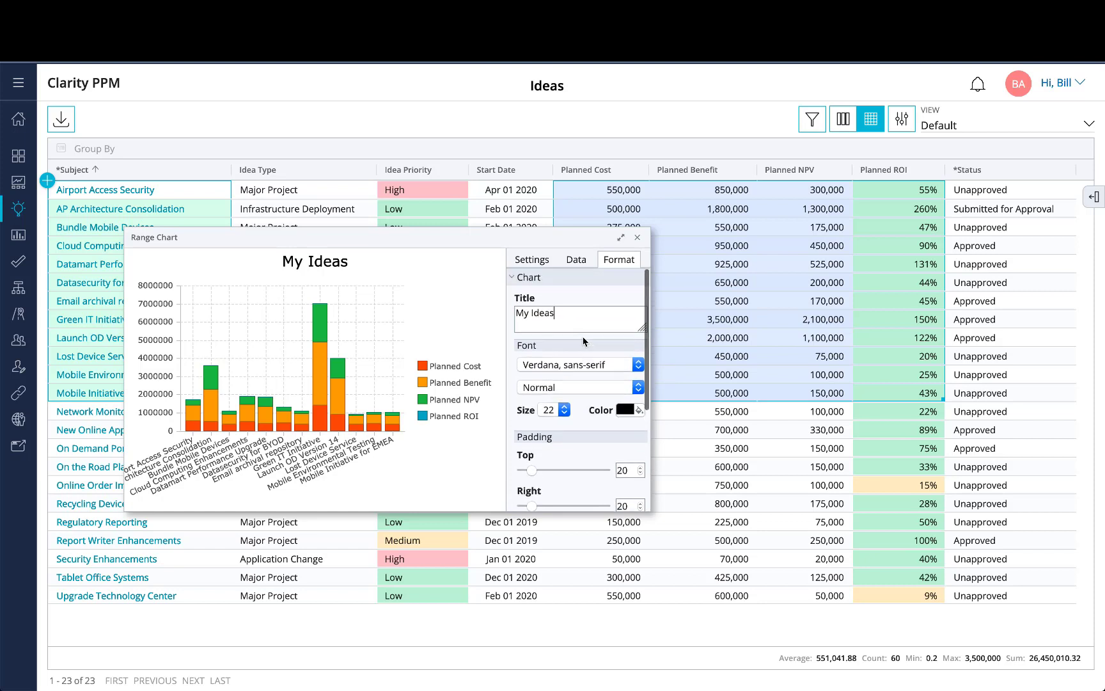
click(512, 283)
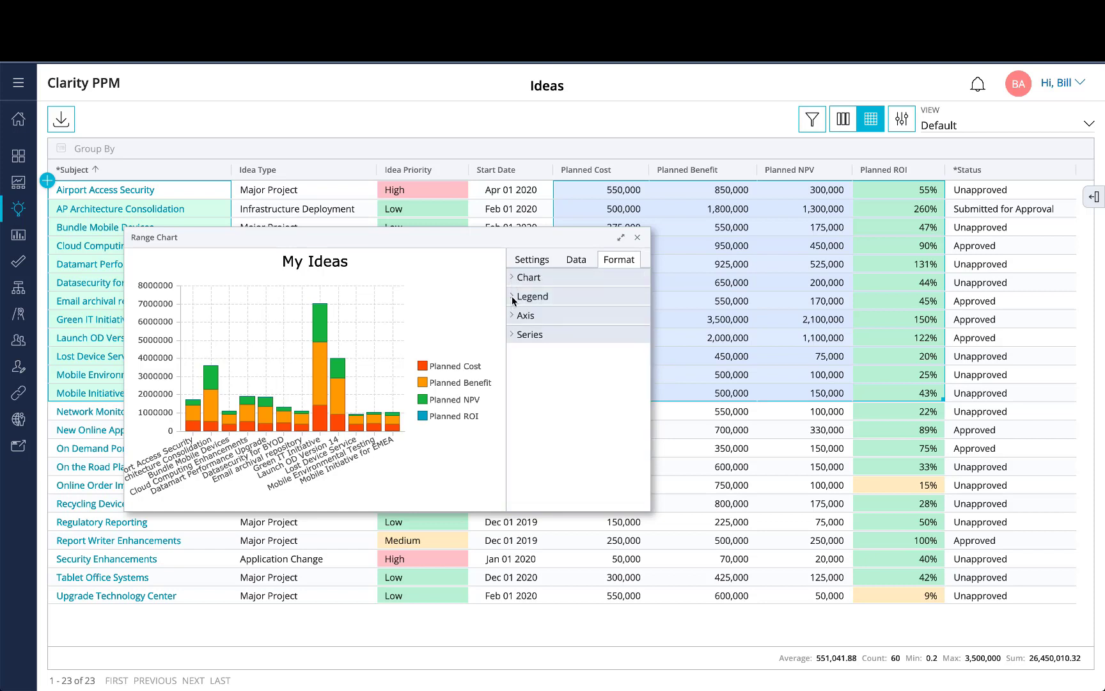
- Keep the legend visible and set its position to Top
click(512, 296)
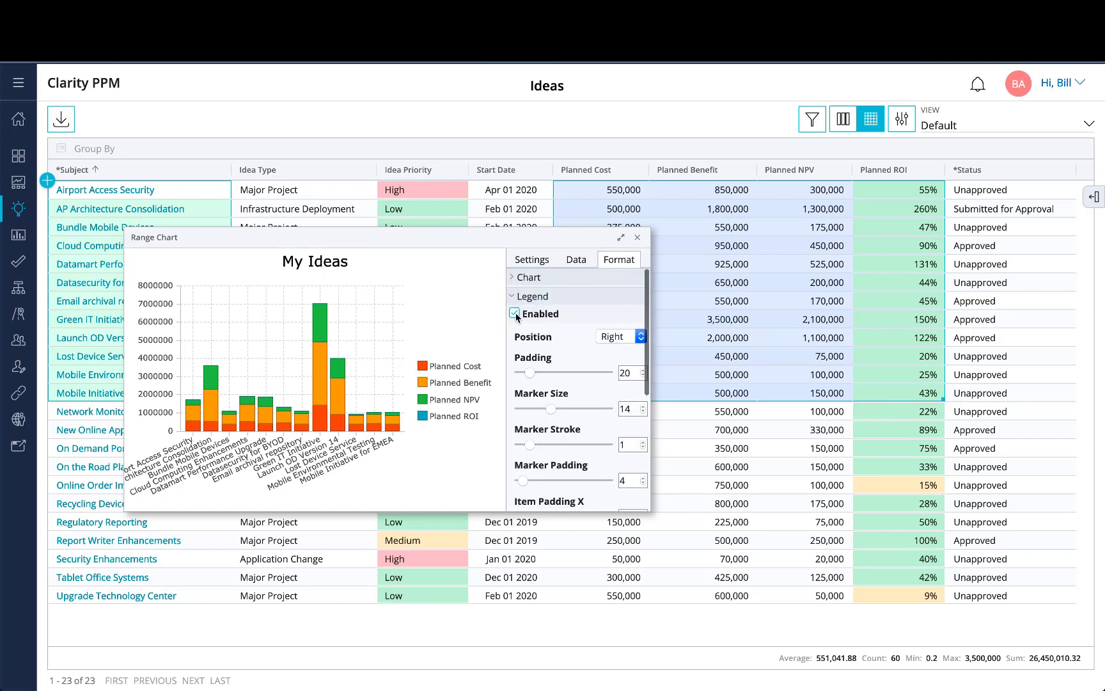
click(516, 313)
click(515, 314)
click(633, 337)
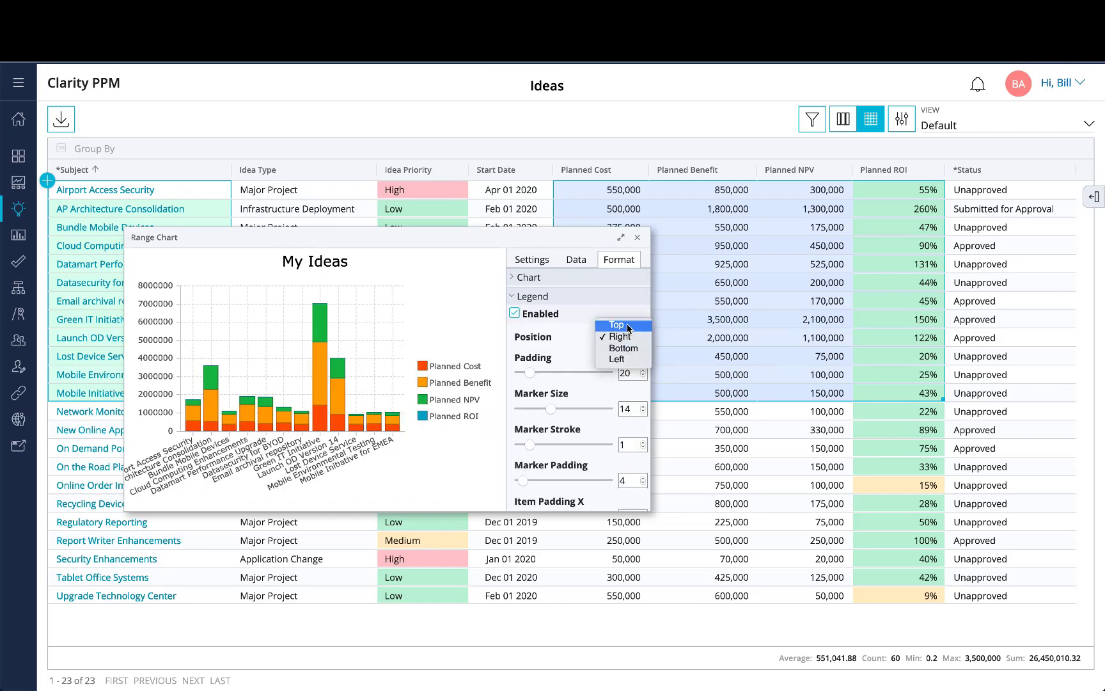
click(626, 325)
scroll(579, 432, down, 1)
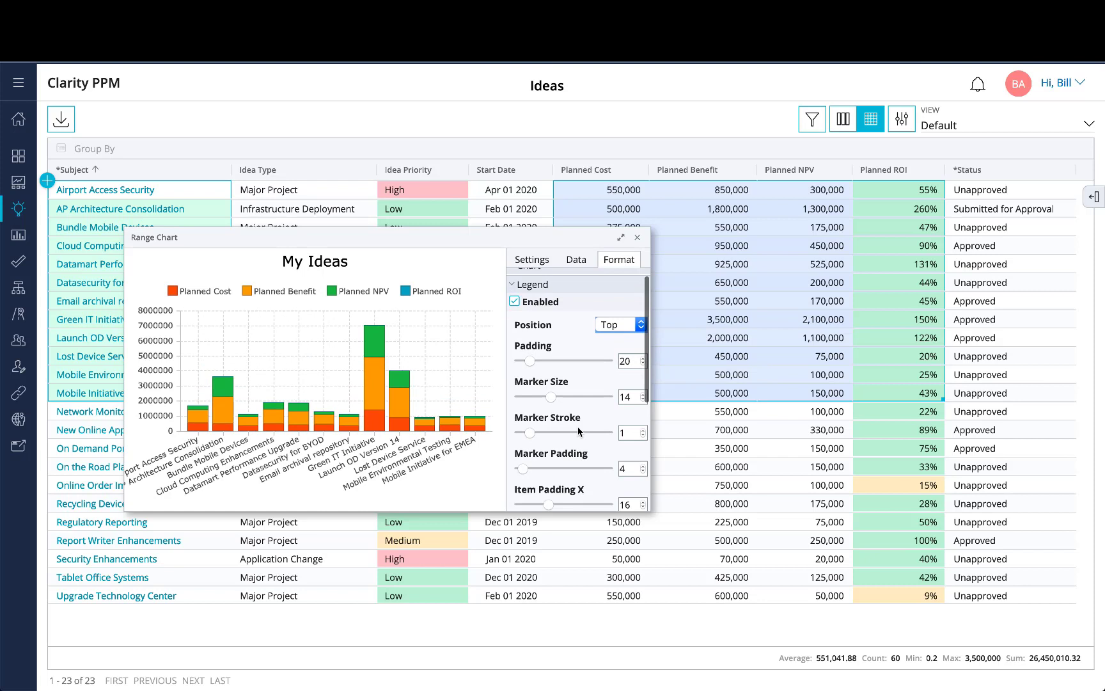
scroll(579, 431, down, 4)
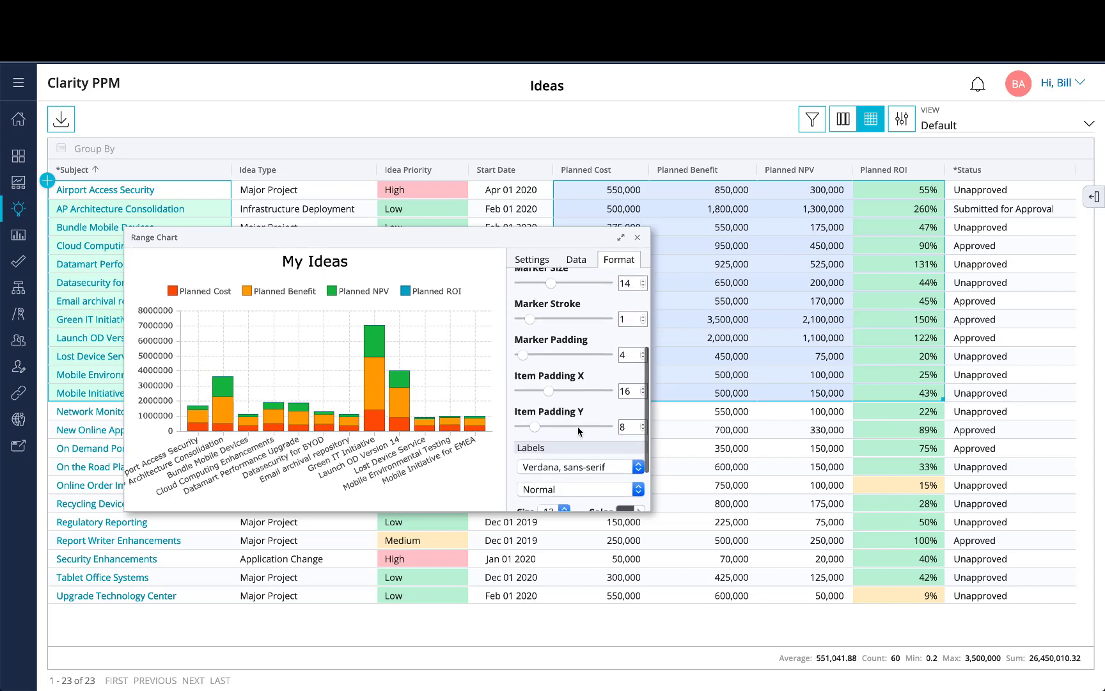
scroll(579, 432, down, 1)
scroll(579, 431, up, 6)
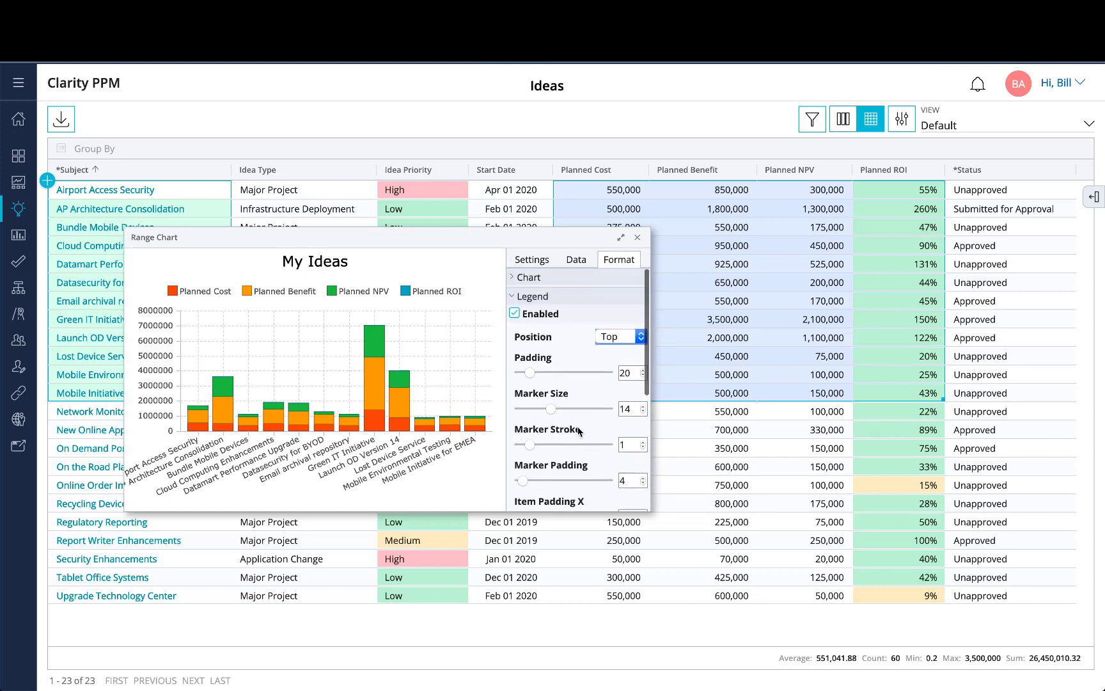
- Change the x-axis label rotation from 335° to 323° in the Axis settings
click(514, 297)
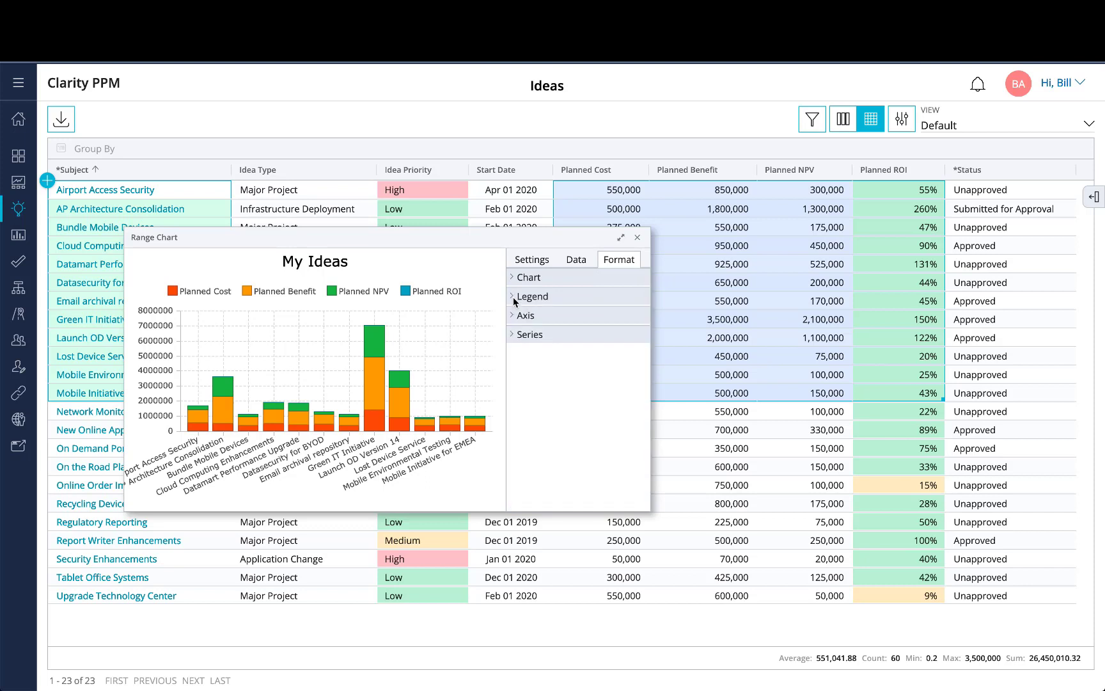
click(515, 316)
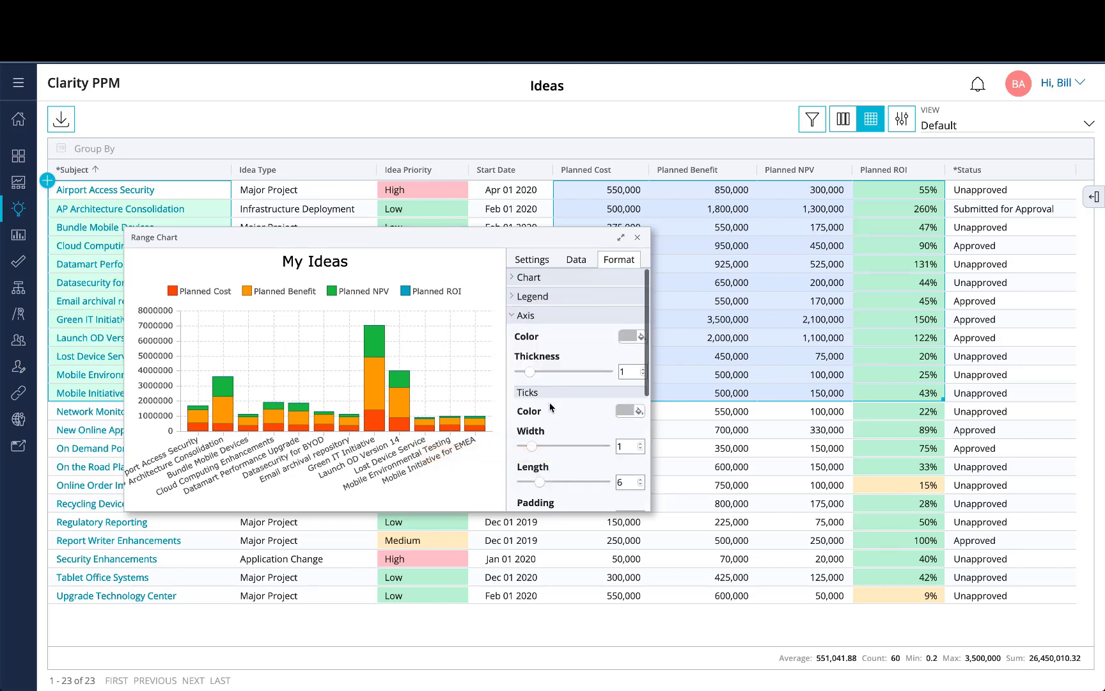
scroll(550, 407, down, 3)
scroll(549, 407, up, 2)
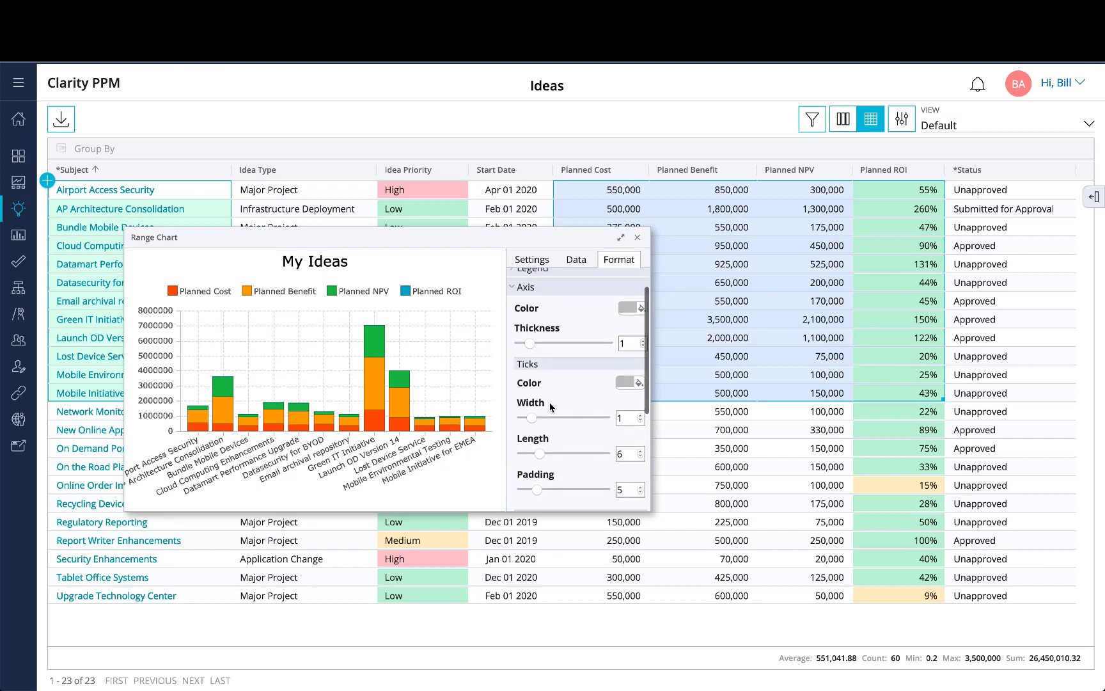
scroll(550, 407, down, 3)
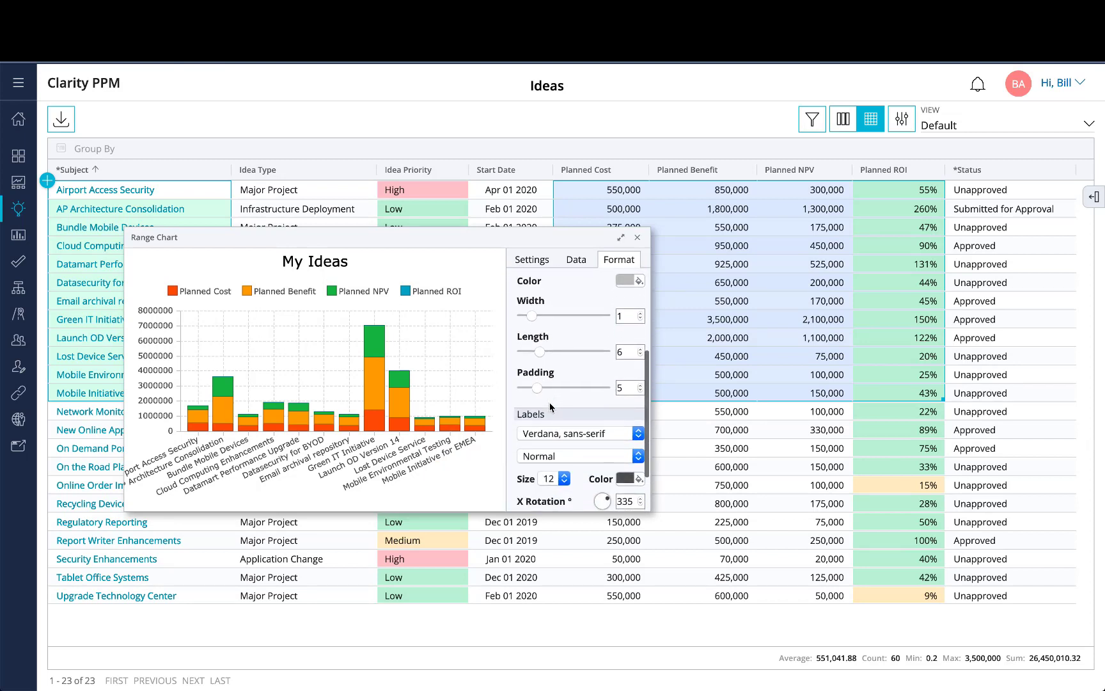
scroll(550, 407, down, 1)
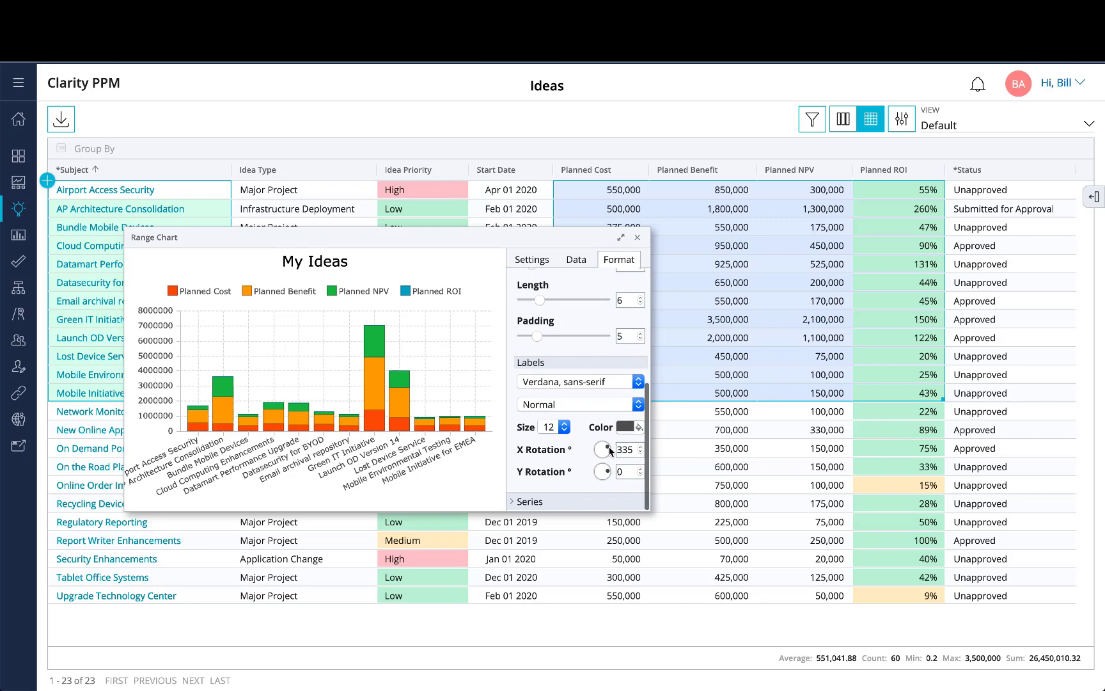
drag(604, 448, 607, 447)
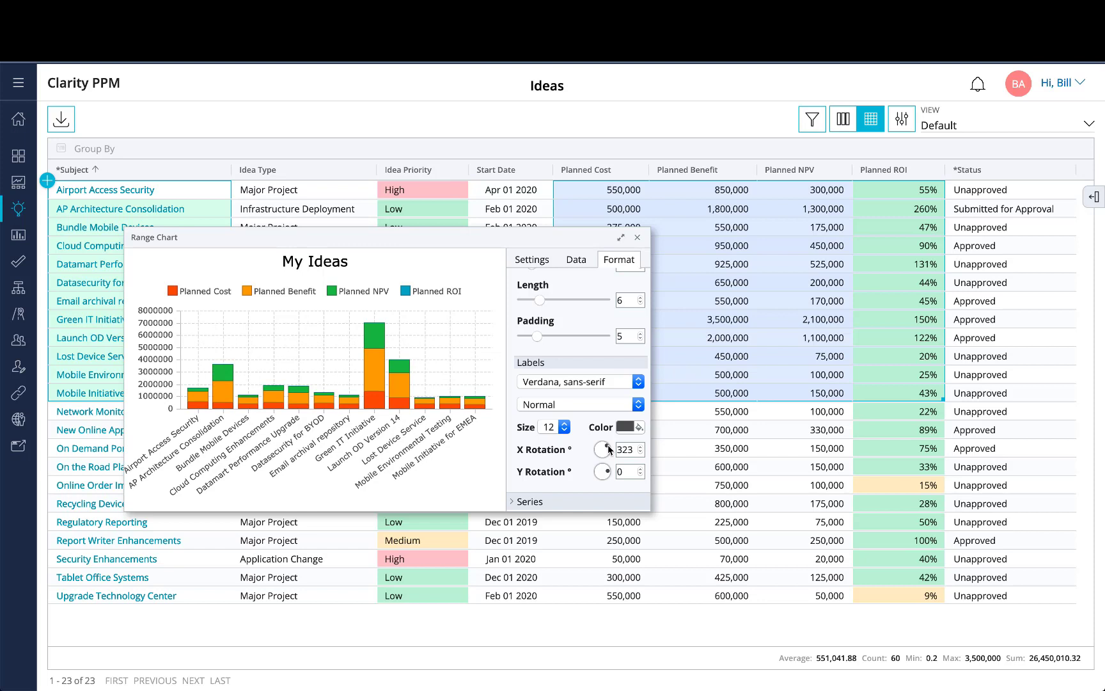
scroll(607, 444, up, 4)
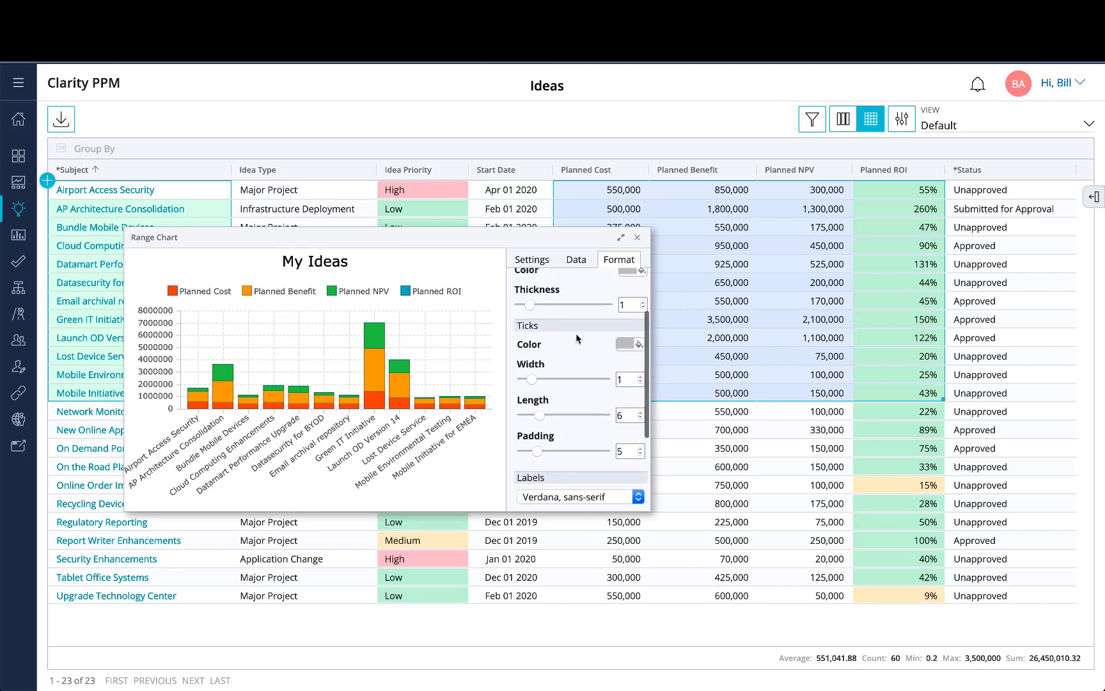
click(516, 316)
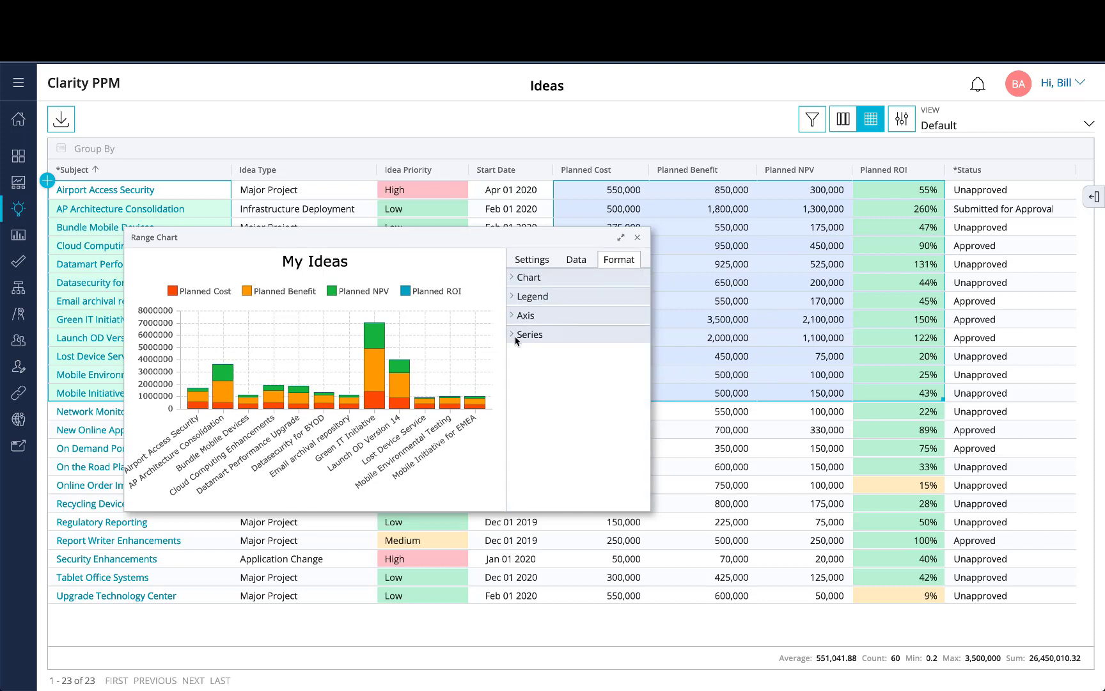
click(513, 333)
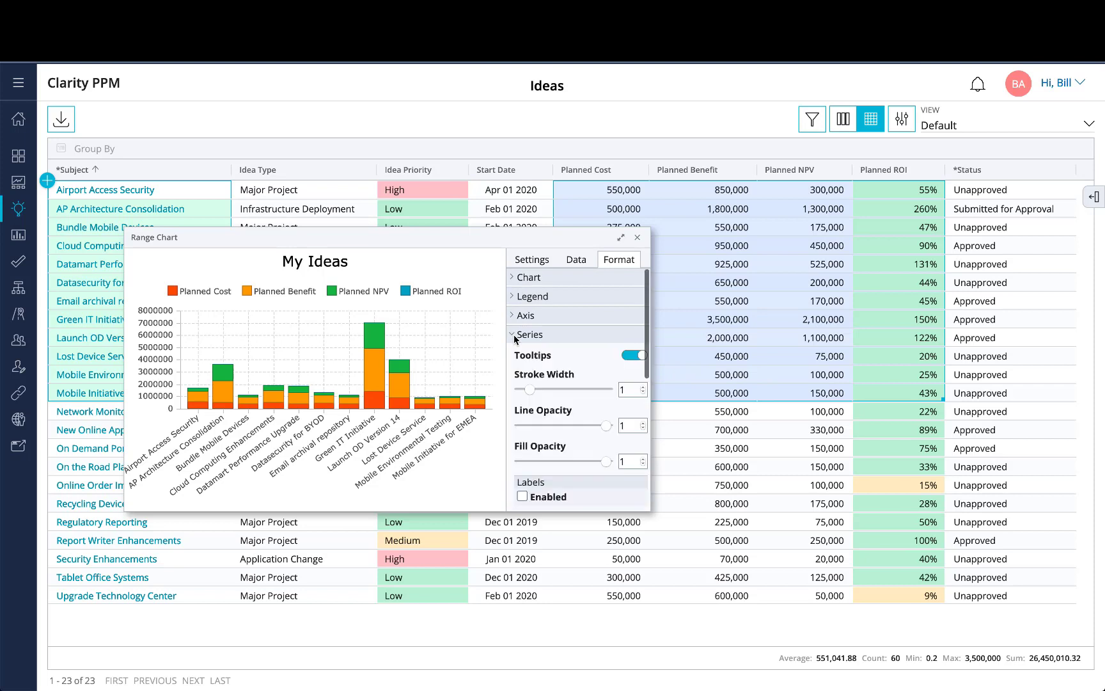
click(633, 355)
click(634, 356)
mouse_move(380, 388)
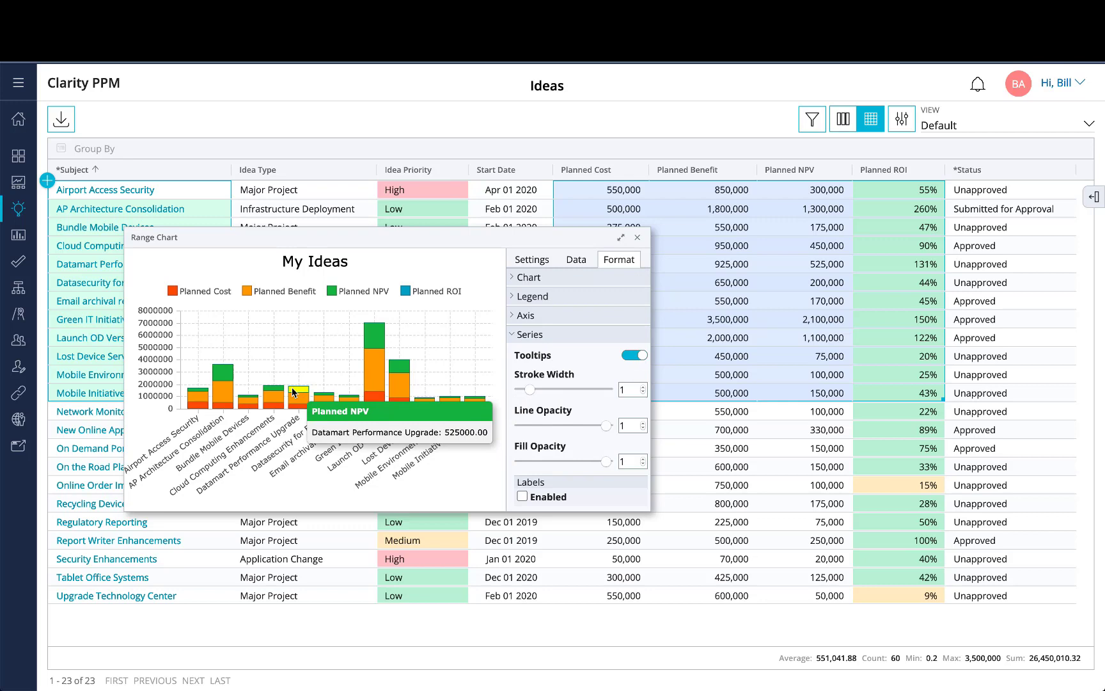
mouse_move(271, 403)
scroll(563, 408, down, 1)
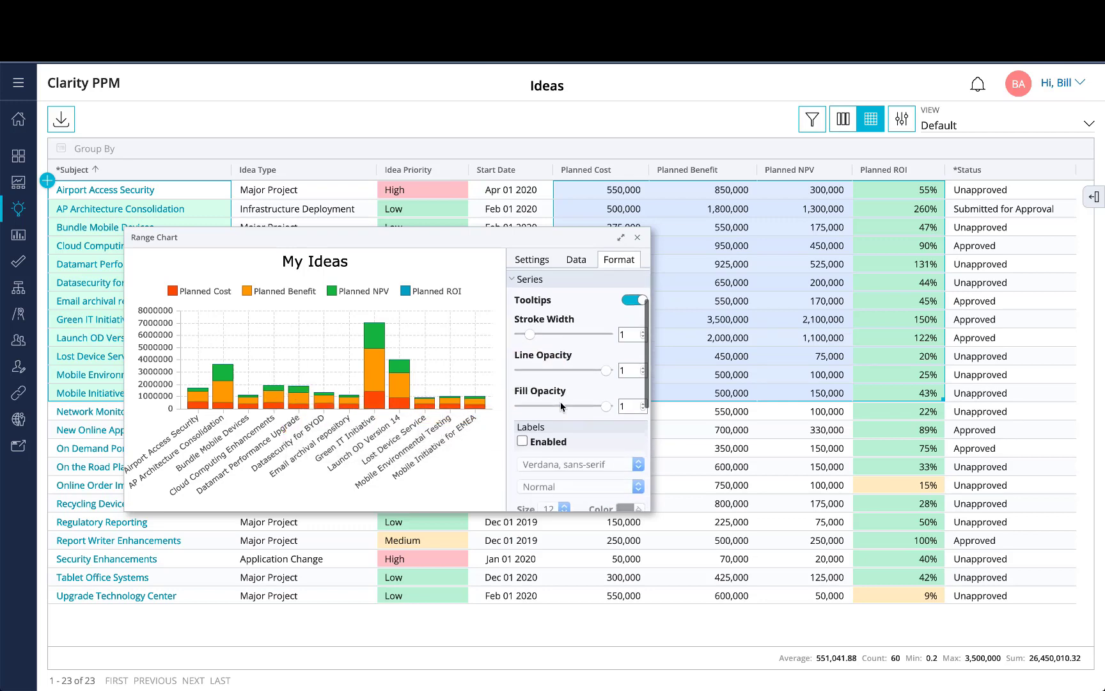
click(522, 433)
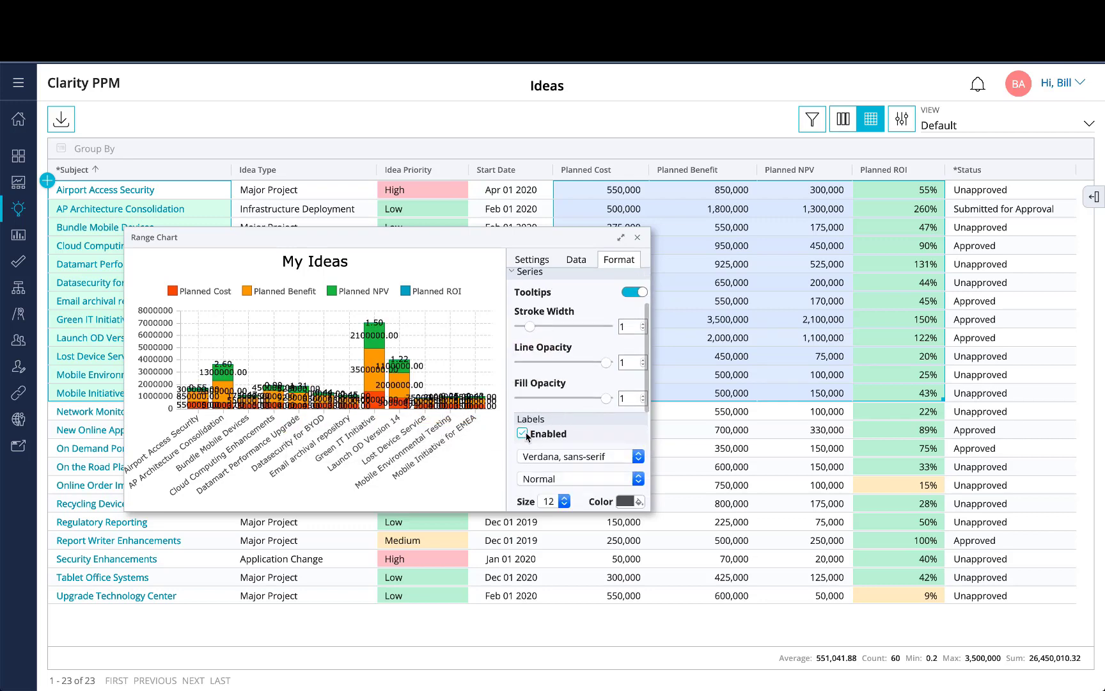
click(522, 434)
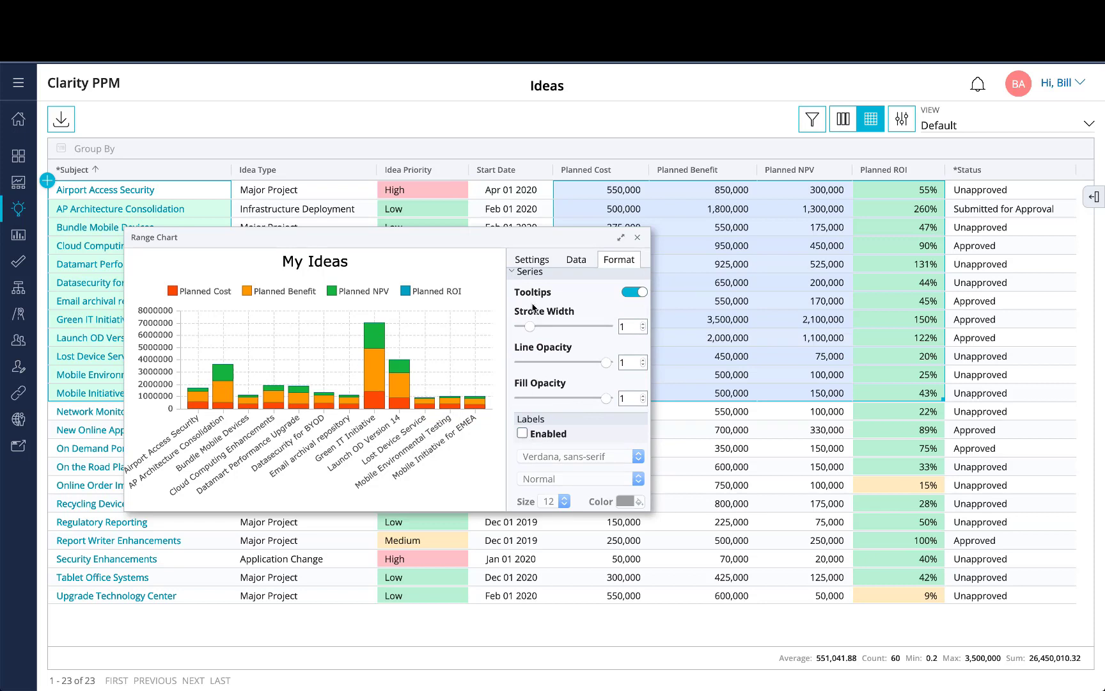
click(512, 271)
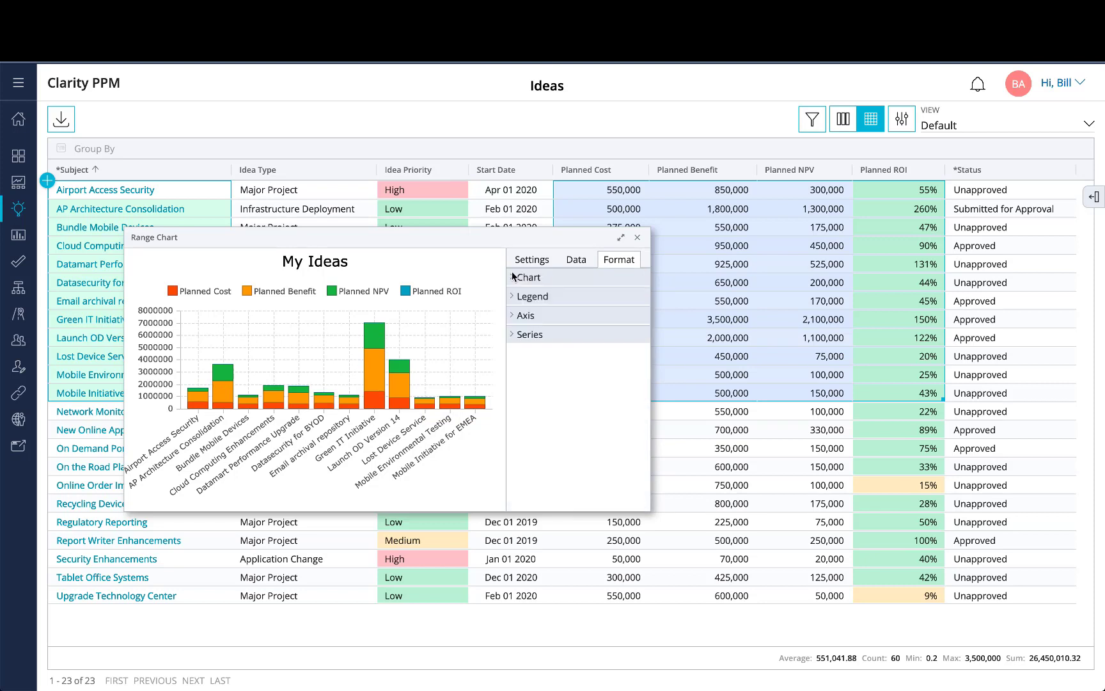
- Close the side panel, download the chart as My Ideas.png and open it in Preview
click(446, 277)
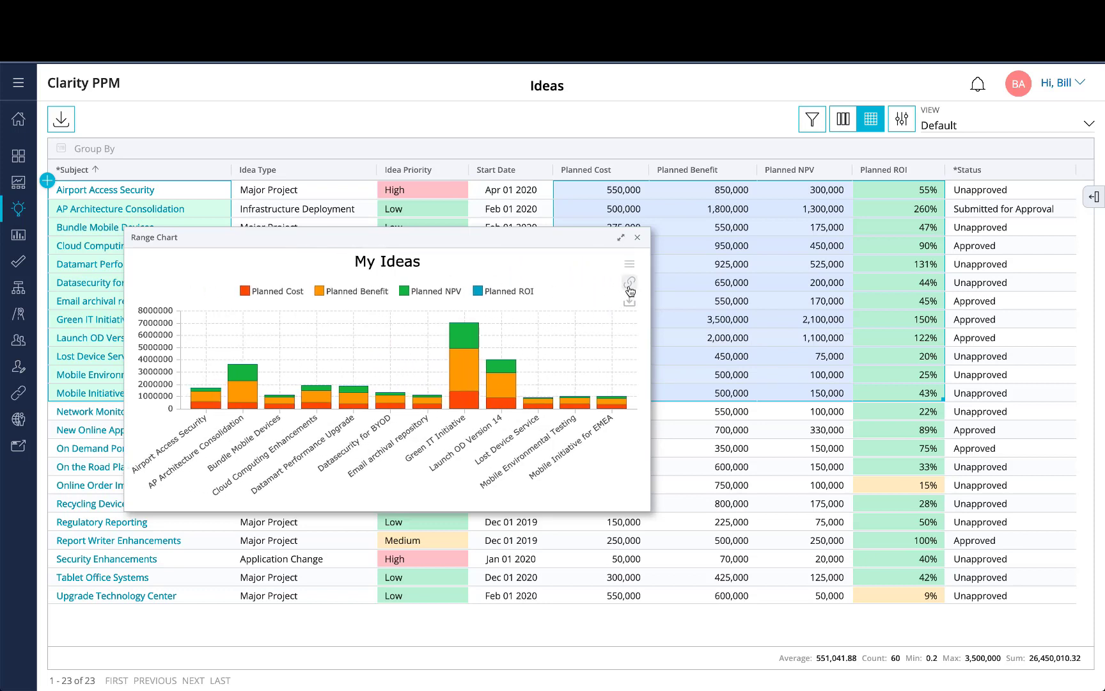
click(630, 283)
click(630, 286)
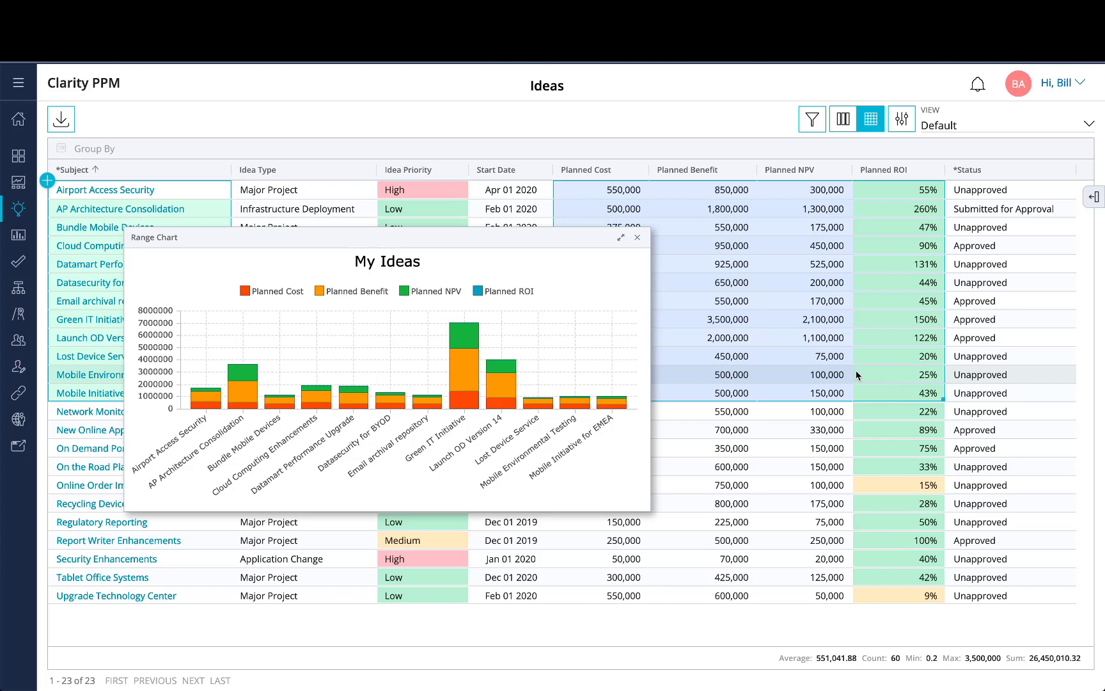
mouse_move(600, 282)
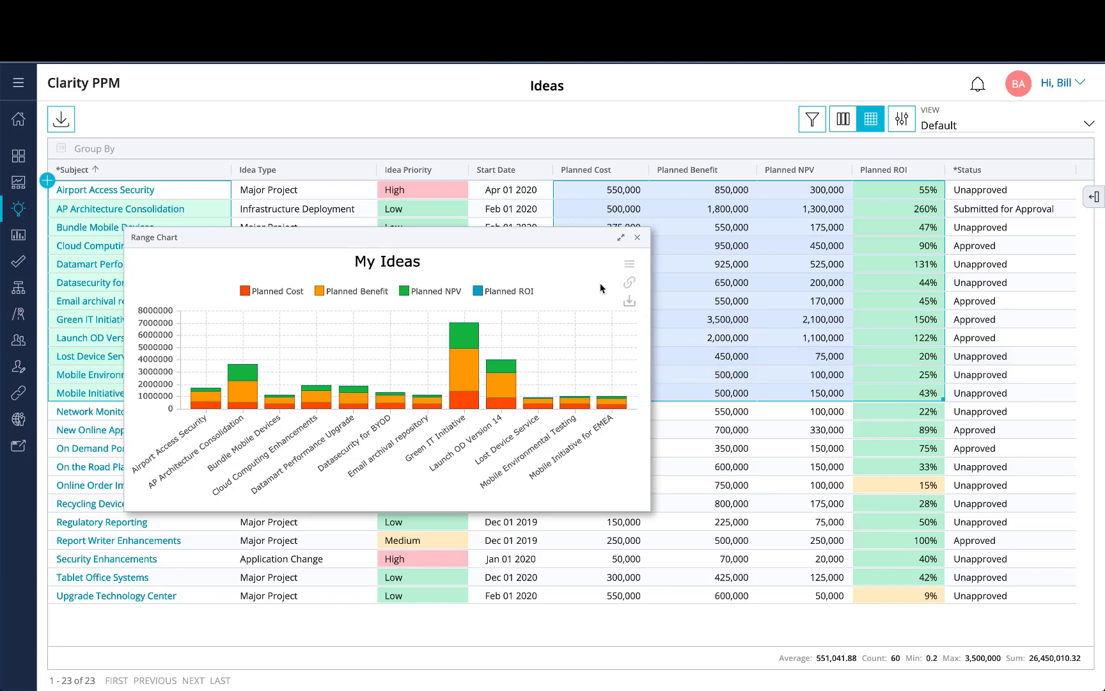
click(630, 300)
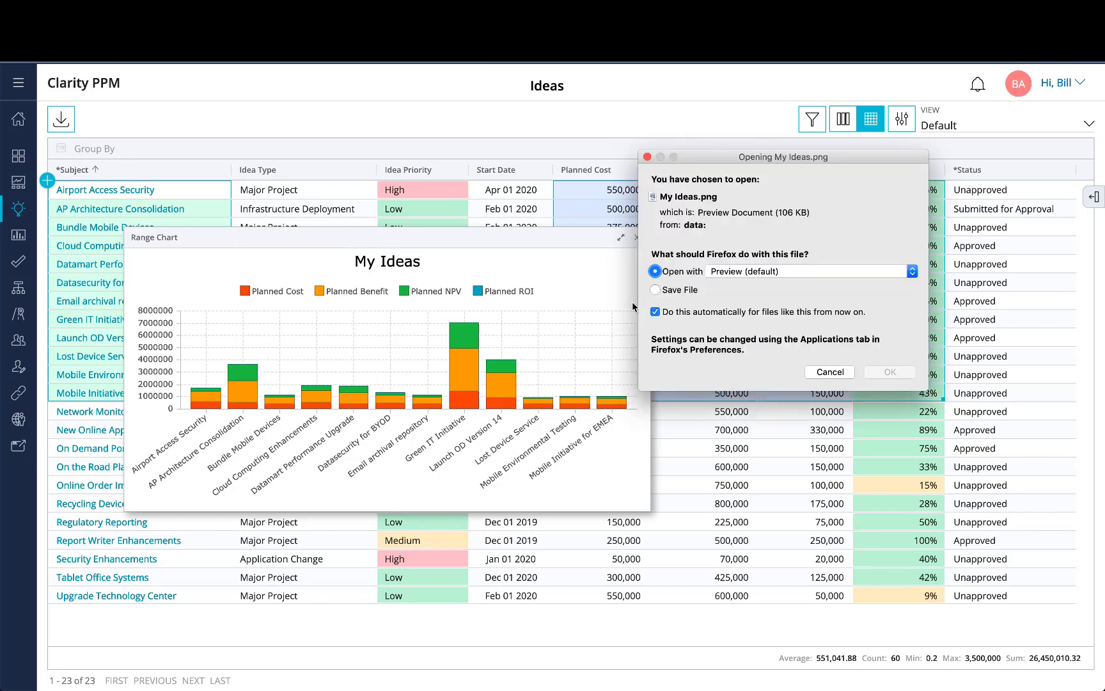
click(897, 376)
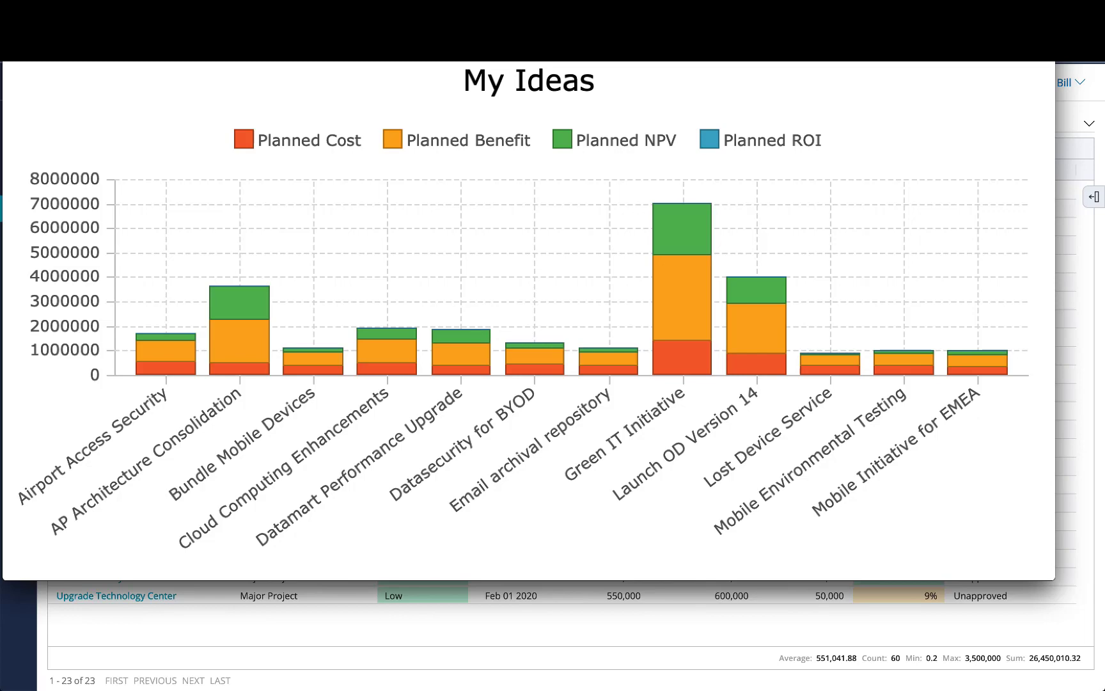
- Move the Preview window down and right so its title bar and toolbar show
drag(424, 28, 462, 66)
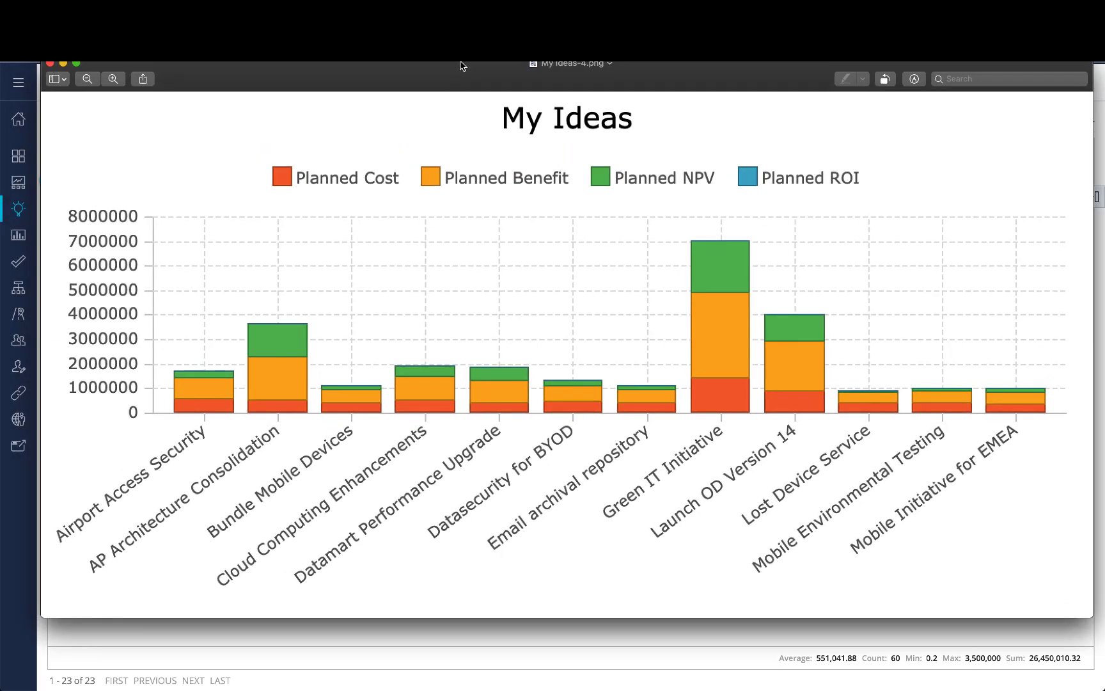